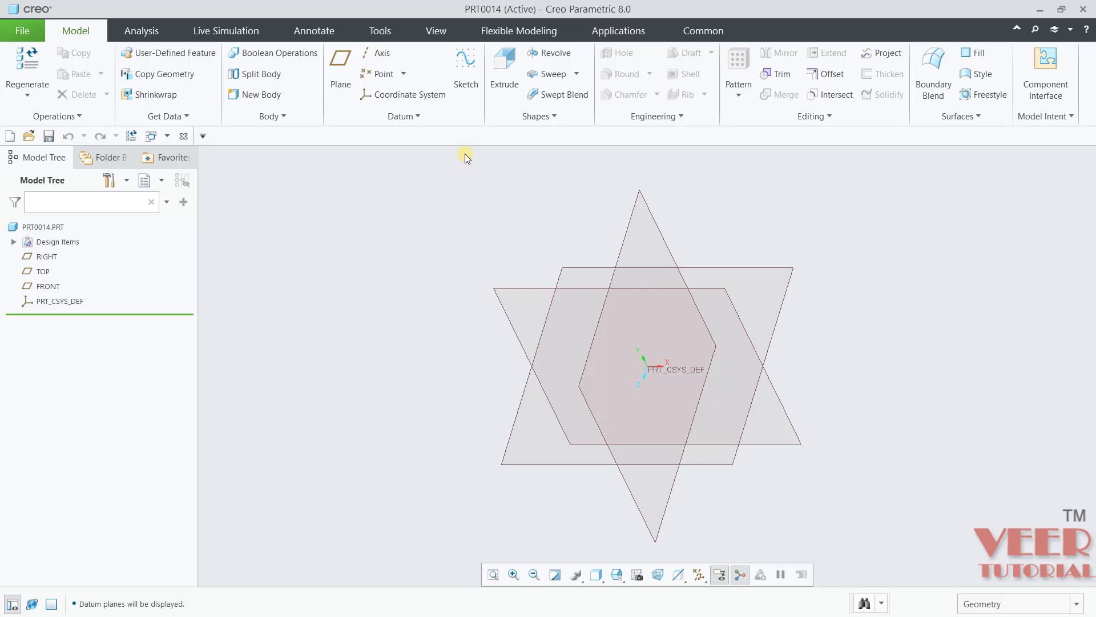
- Start a sketch on the TOP datum plane, oriented with the RIGHT plane as the right-hand reference
click(466, 64)
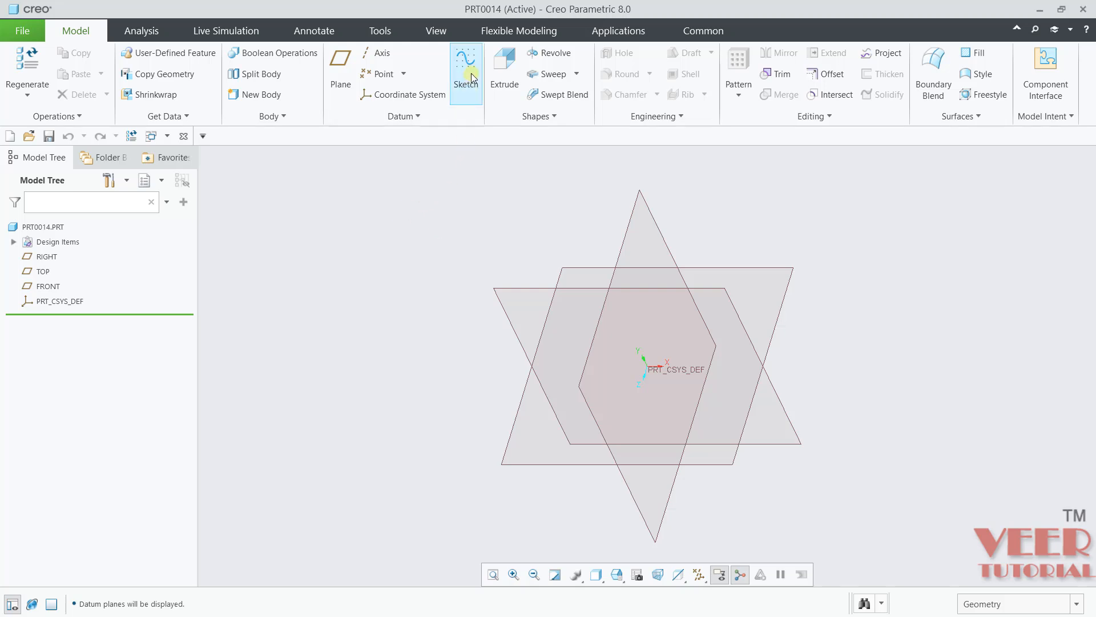
click(745, 273)
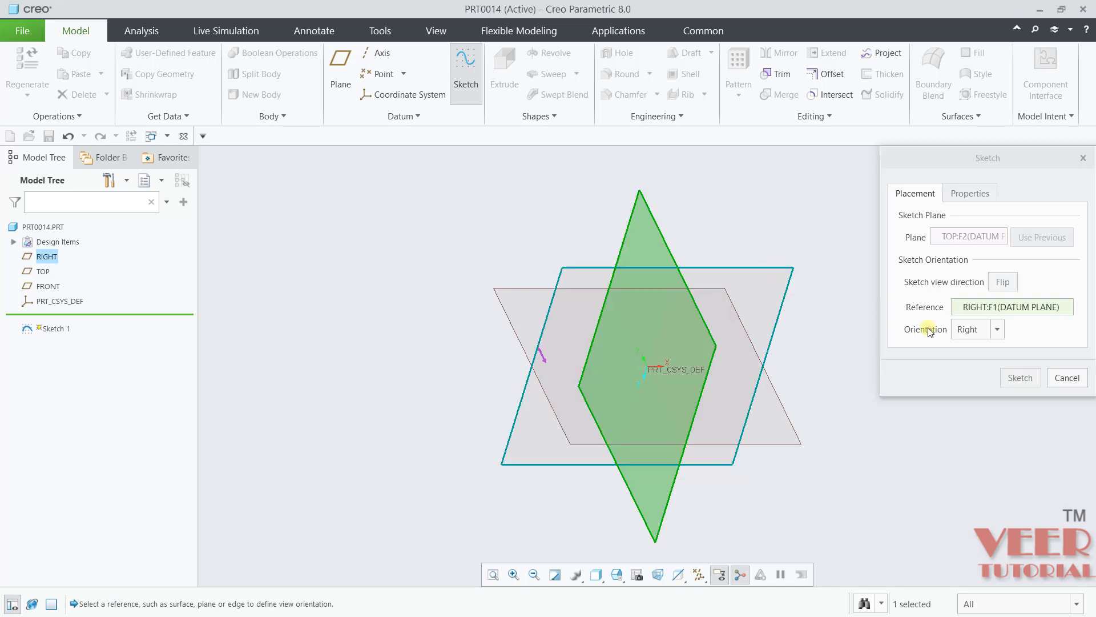
click(1019, 378)
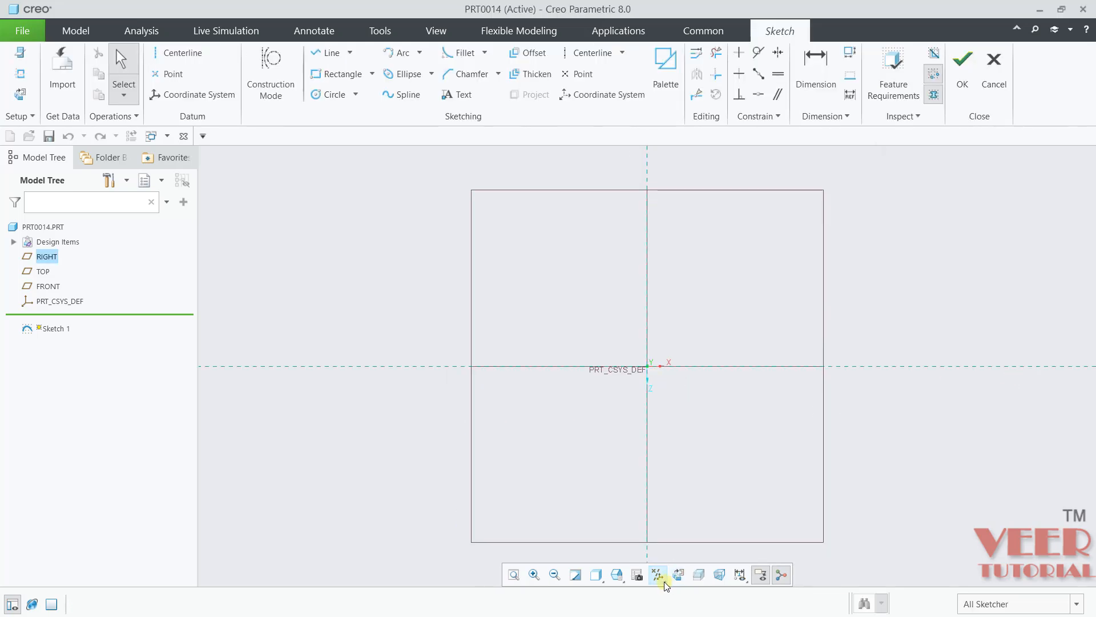
- Hide all datum features in the graphics view and check which sketcher display options are enabled
click(661, 577)
click(577, 486)
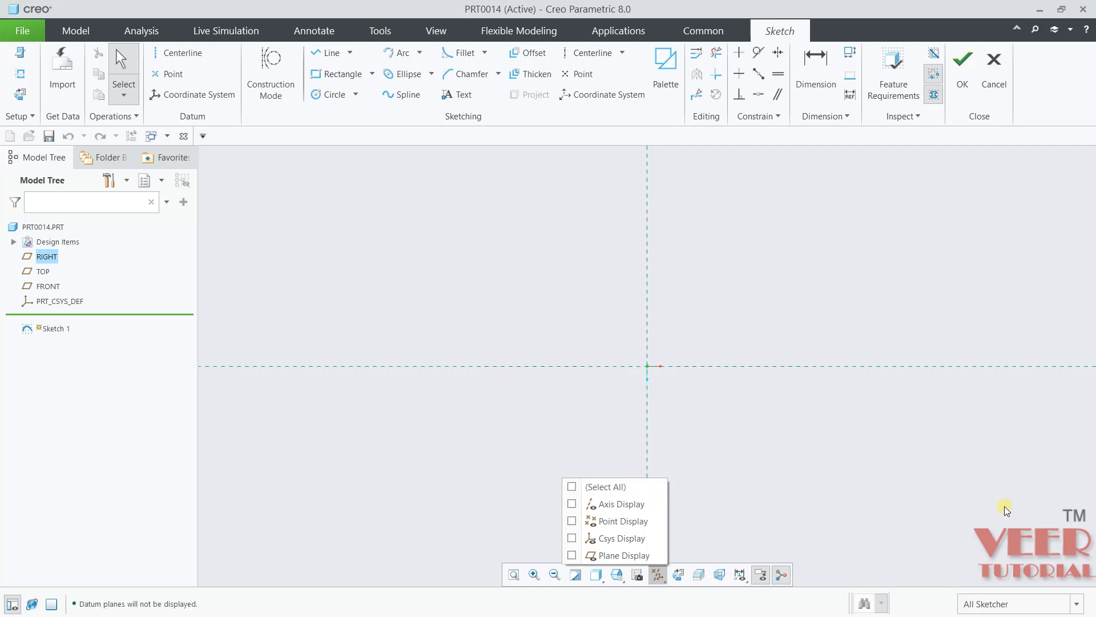
click(741, 576)
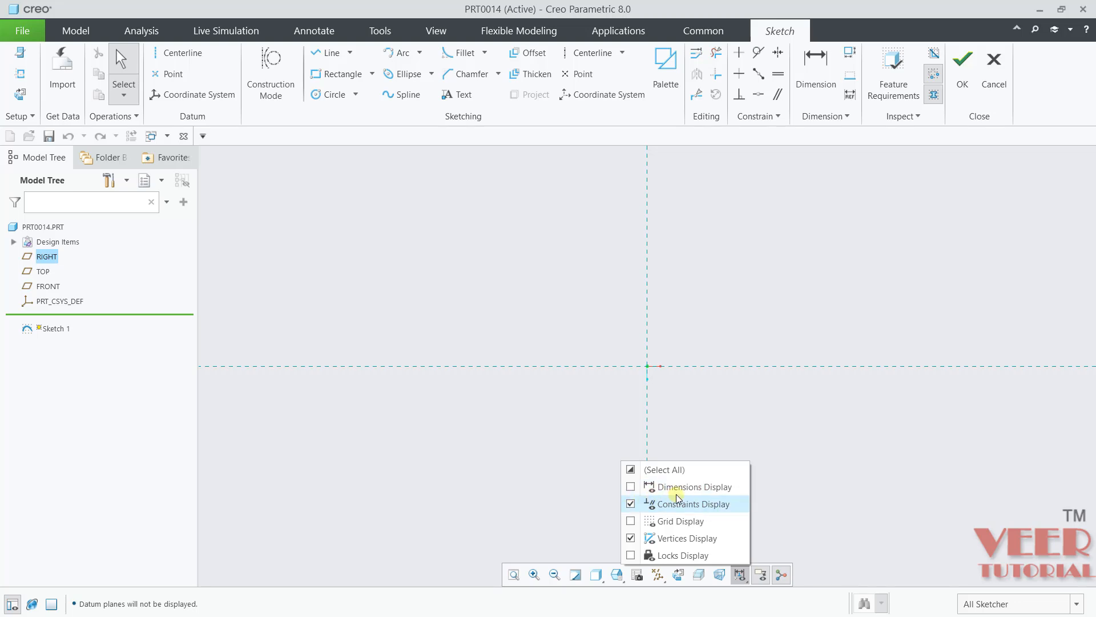
click(824, 490)
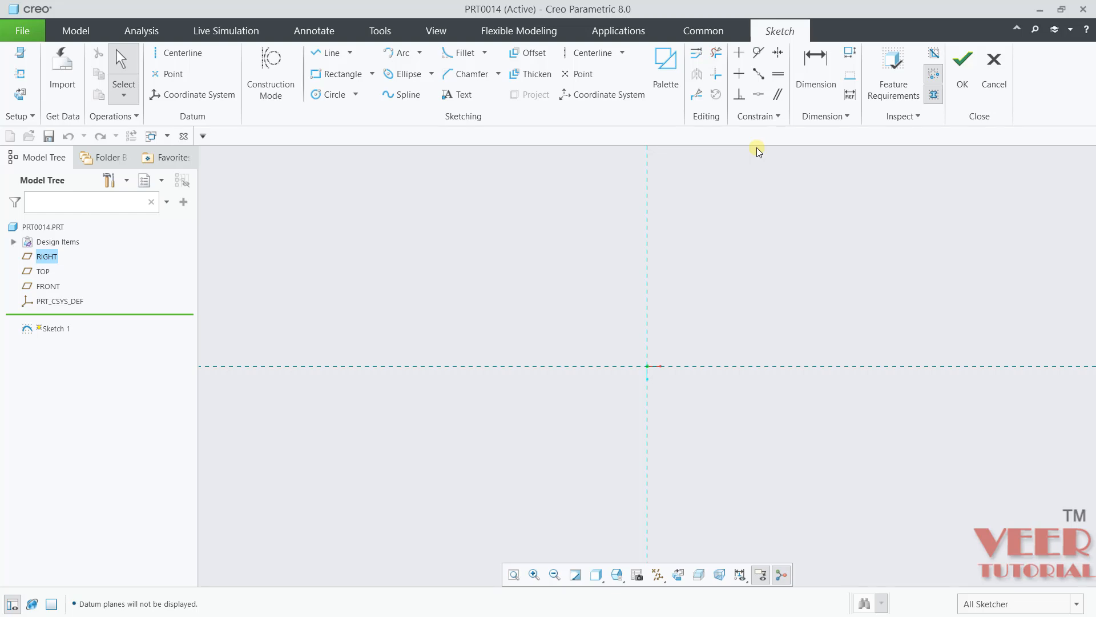
- Sketch a single slanted line crossing the horizontal reference to the left of the origin
click(351, 52)
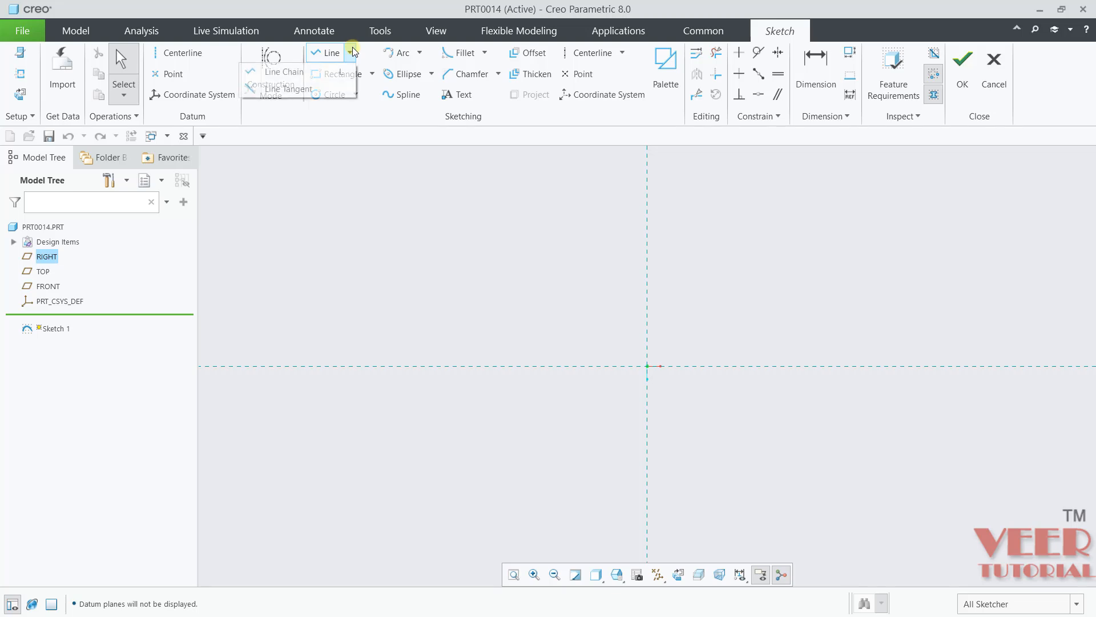
click(324, 69)
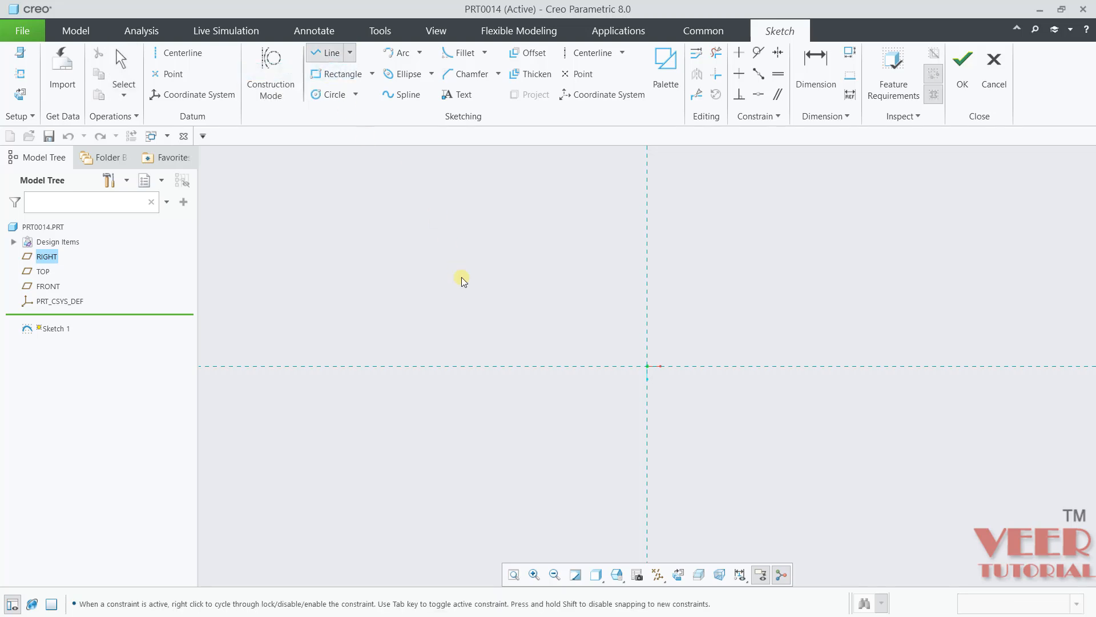
click(384, 480)
click(490, 220)
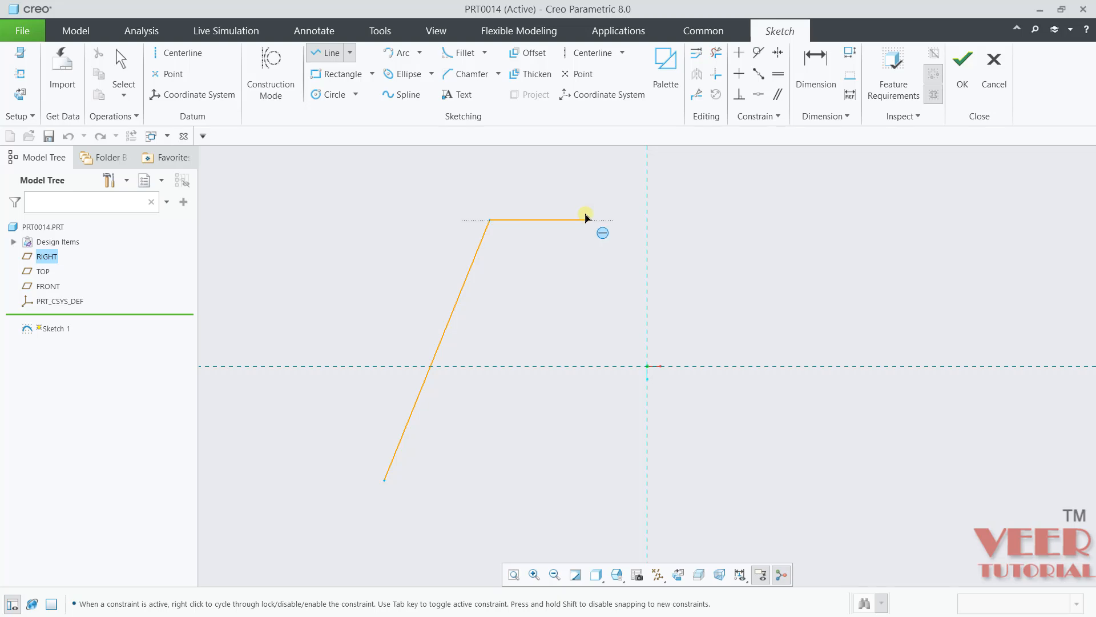
middle_click(586, 217)
middle_click(587, 216)
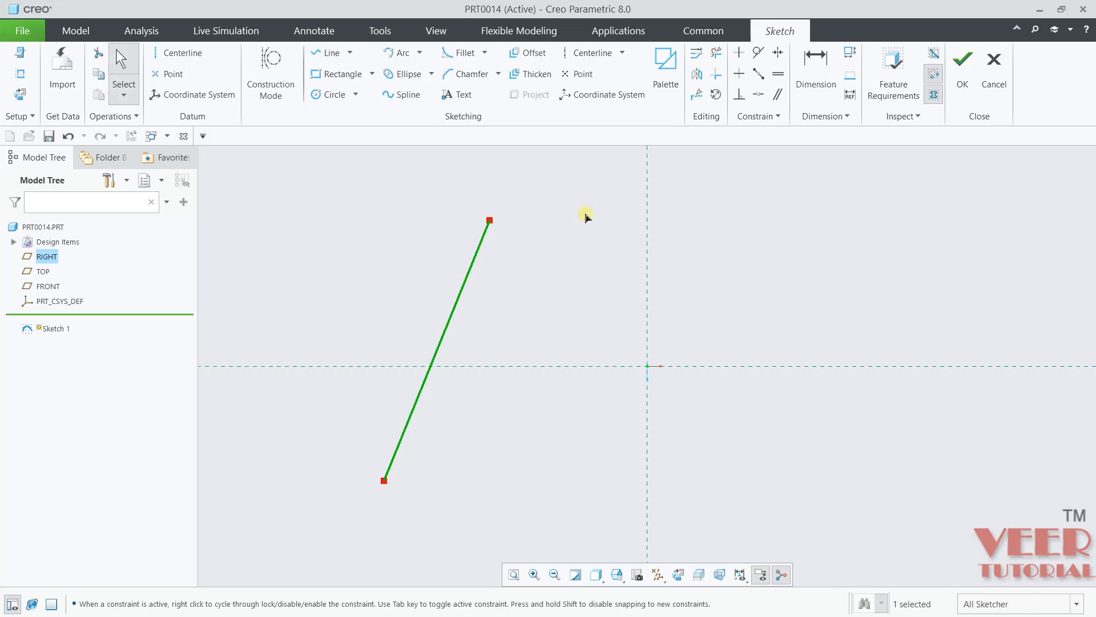
click(524, 295)
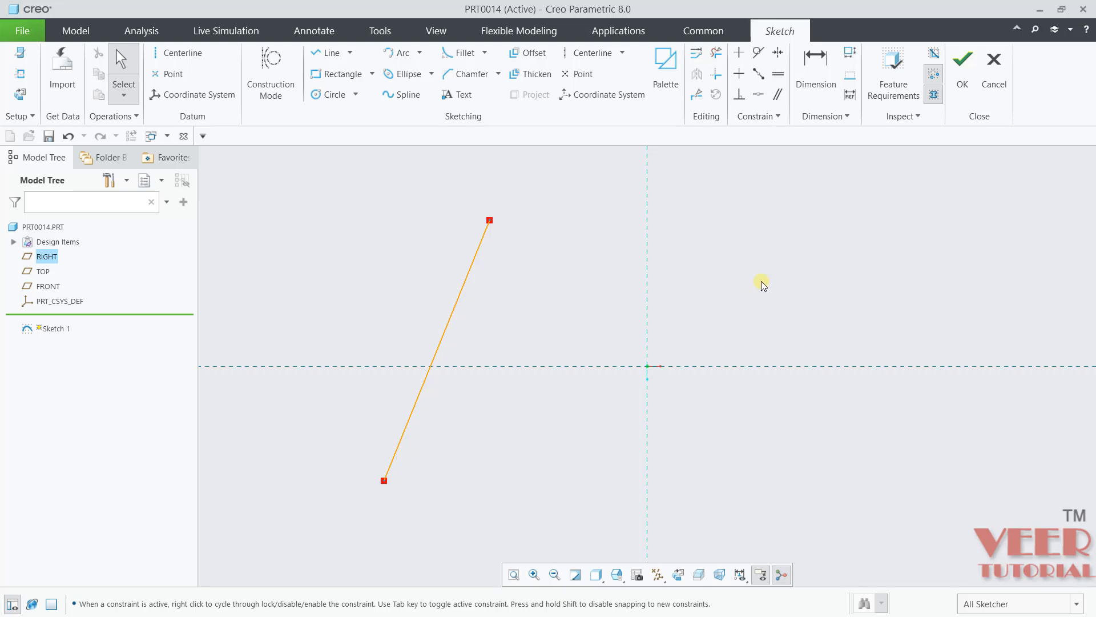
- Apply a Vertical constraint to the slanted line
click(738, 56)
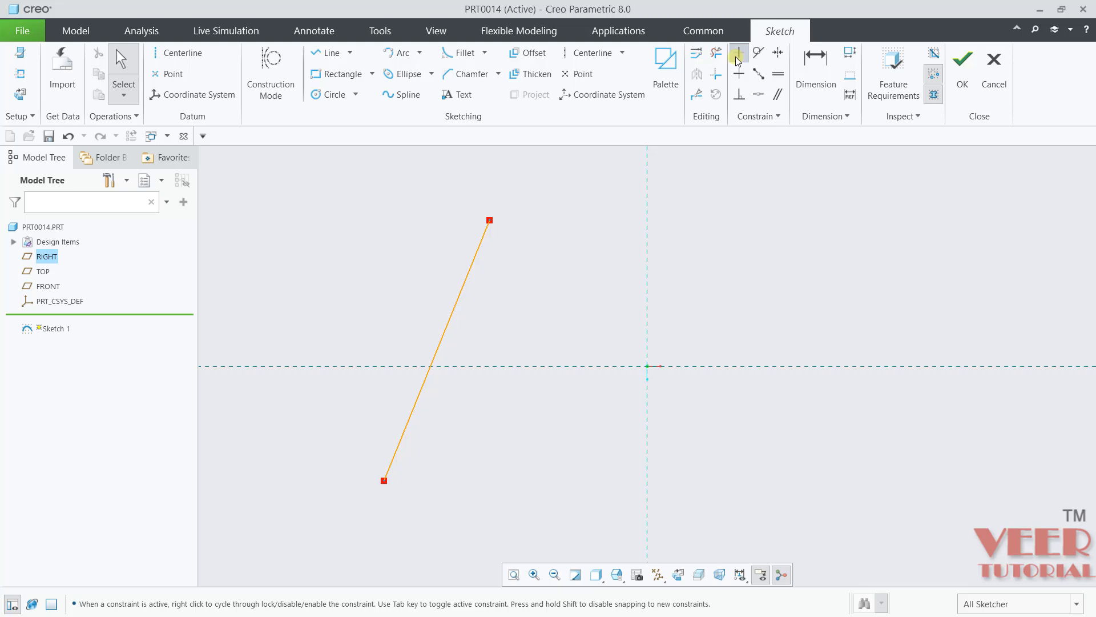
click(459, 296)
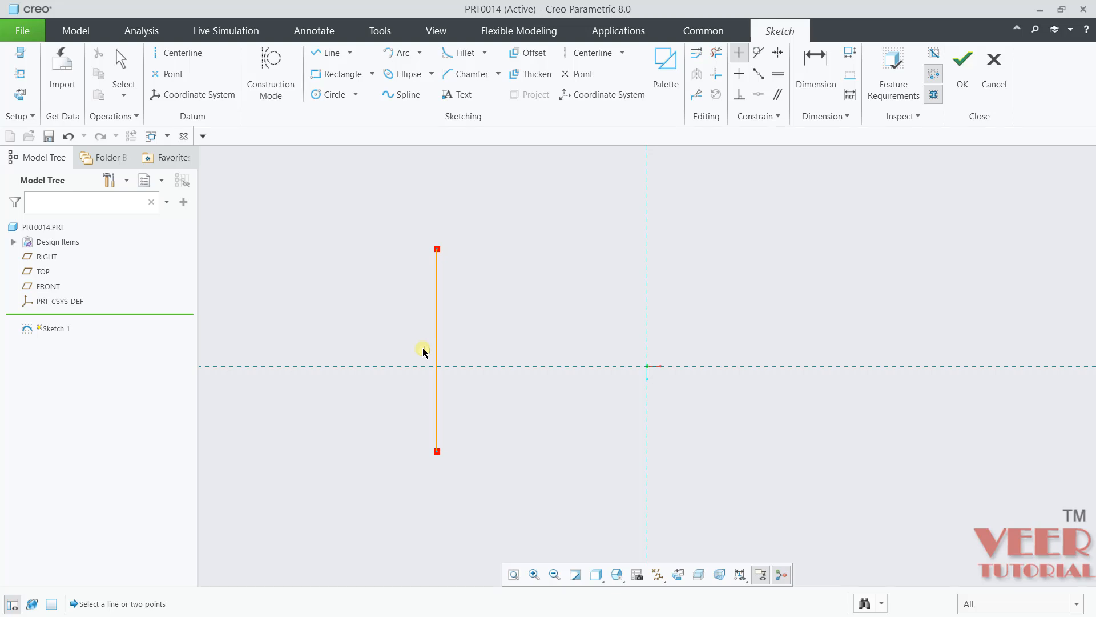
middle_click(500, 333)
- Reshape the vertical line by its upper endpoint to about 256 long and about 394 left of the vertical reference
scroll(428, 356, down, 5)
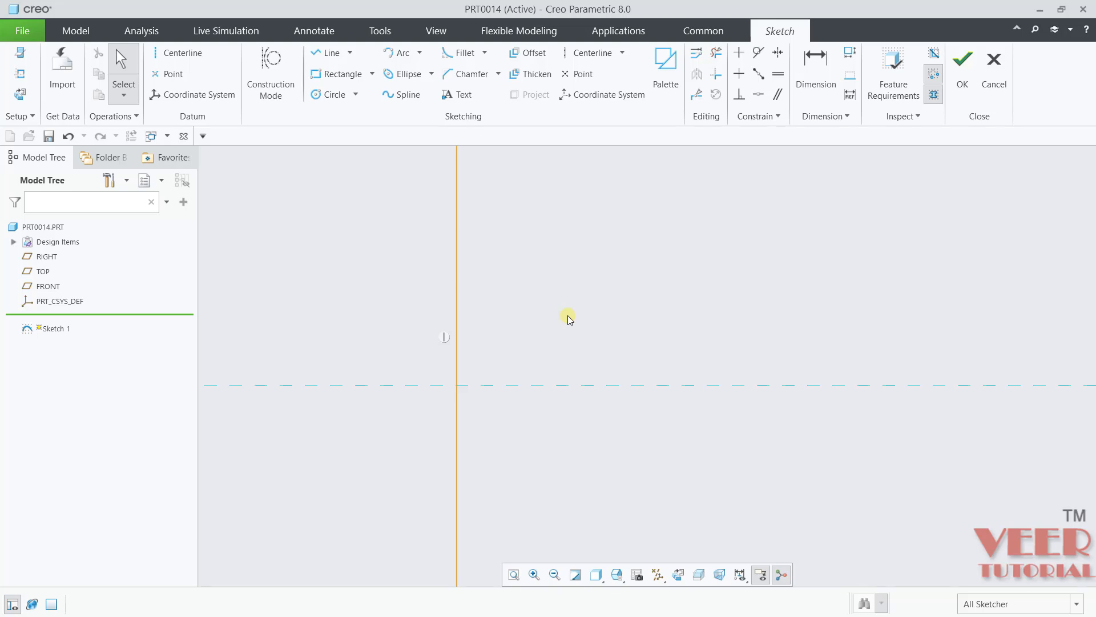
scroll(569, 320, up, 3)
click(522, 197)
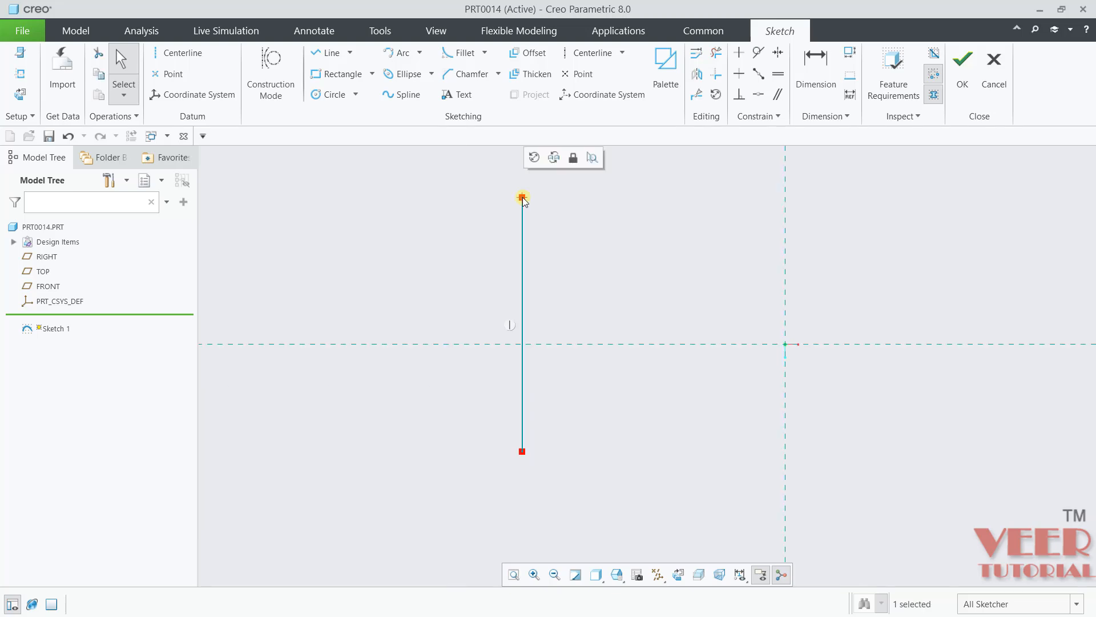
drag(523, 198, 445, 229)
click(648, 314)
scroll(358, 452, up, 3)
scroll(466, 399, down, 3)
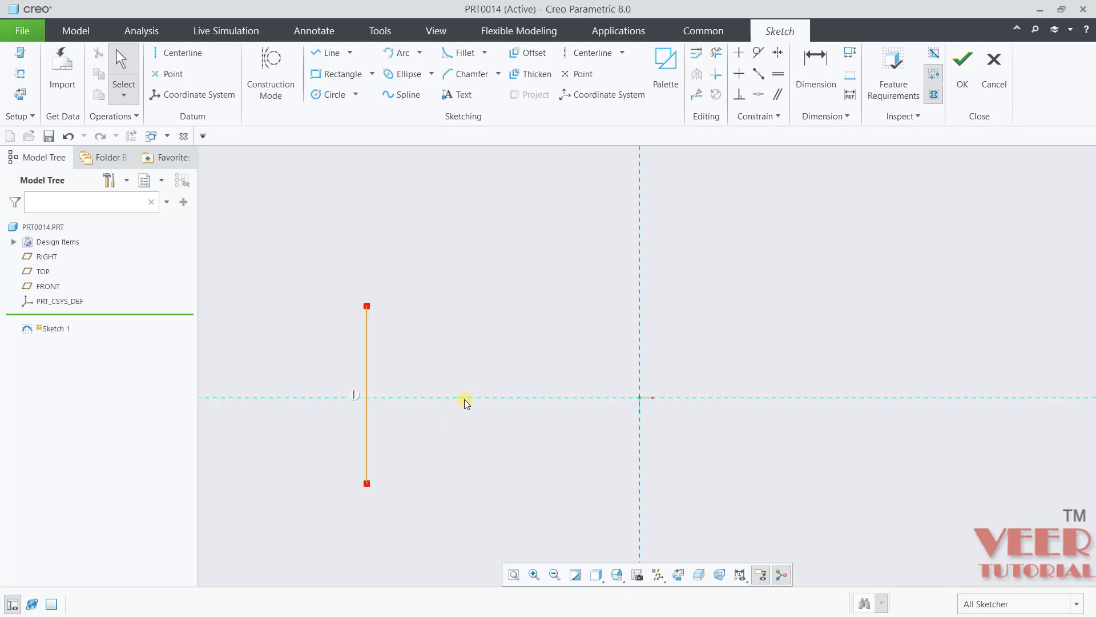
- Sketch a second slanted line crossing the horizontal reference, between the vertical line and the origin
click(330, 56)
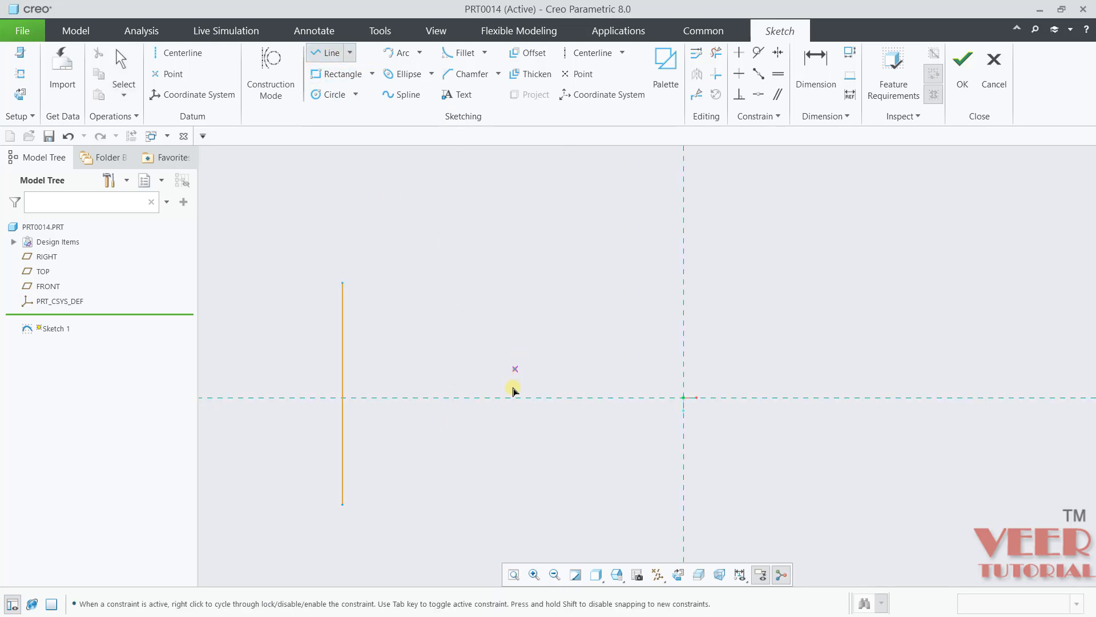
click(578, 513)
click(635, 314)
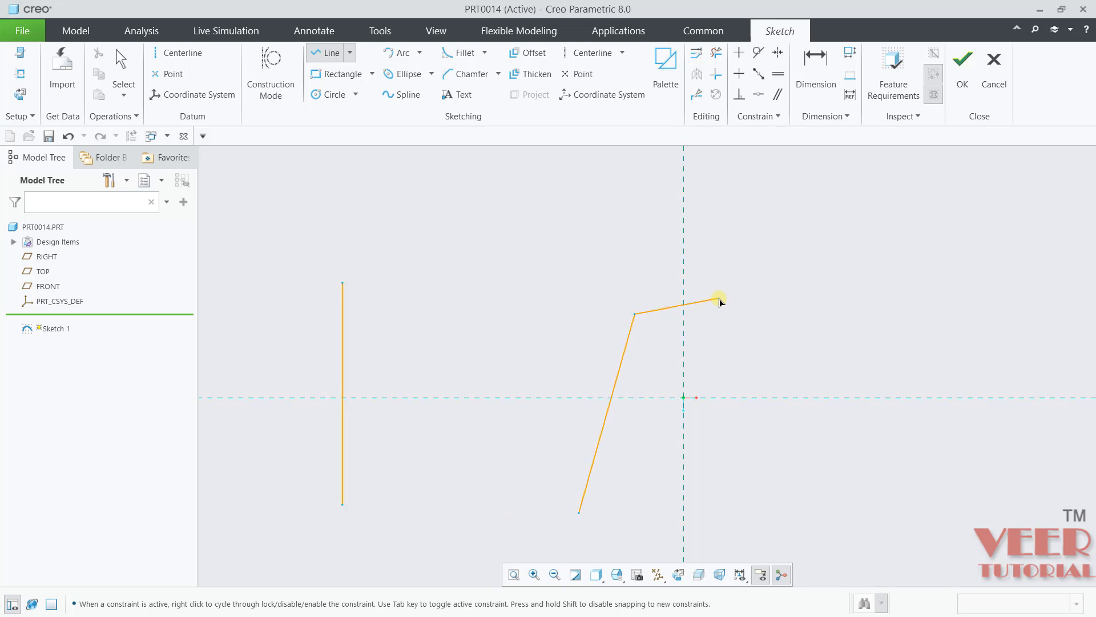
middle_click(720, 298)
middle_click(714, 303)
- Shift the second line's lower endpoint slightly outward, then move the whole line farther left of the origin
scroll(533, 486, up, 2)
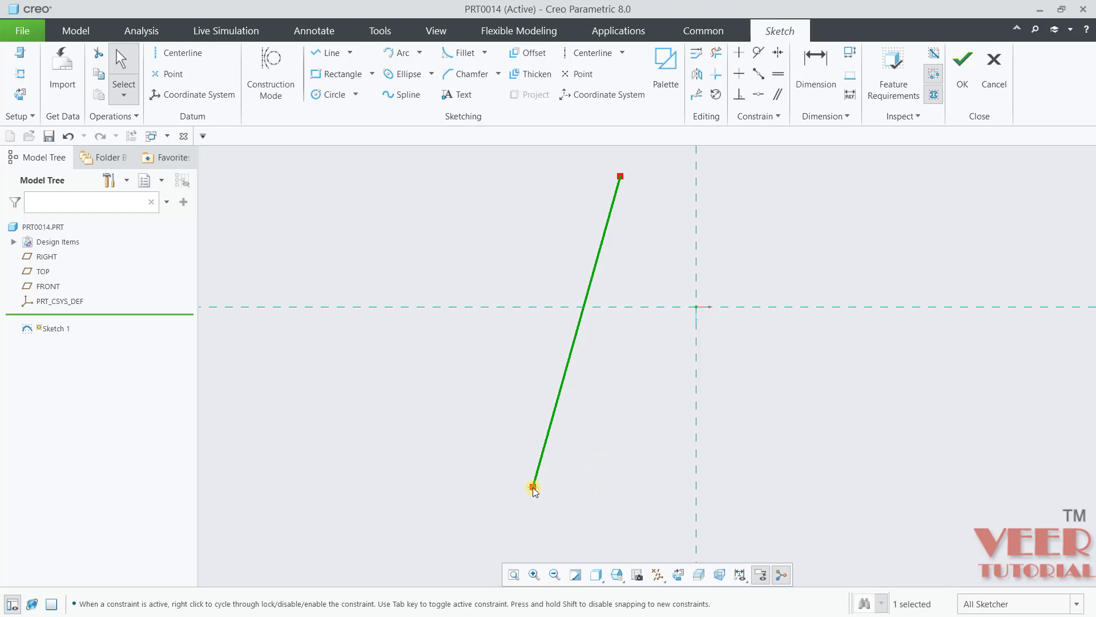
drag(534, 488, 517, 472)
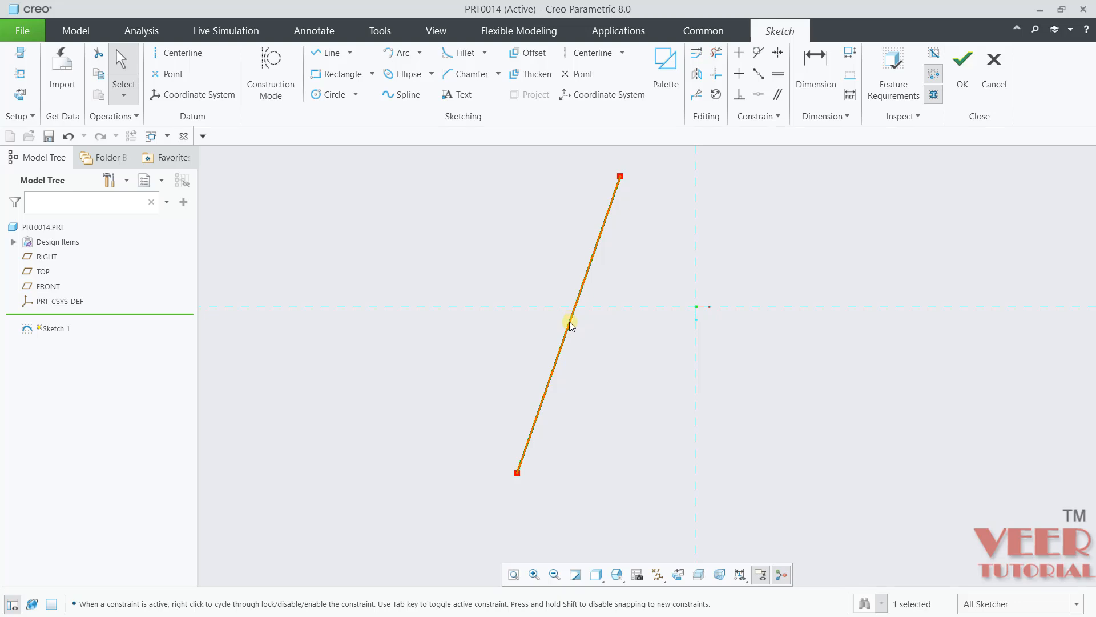
mouse_move(566, 335)
mouse_down()
mouse_move(615, 349)
mouse_move(828, 332)
mouse_move(468, 357)
mouse_move(590, 355)
mouse_move(518, 346)
mouse_up()
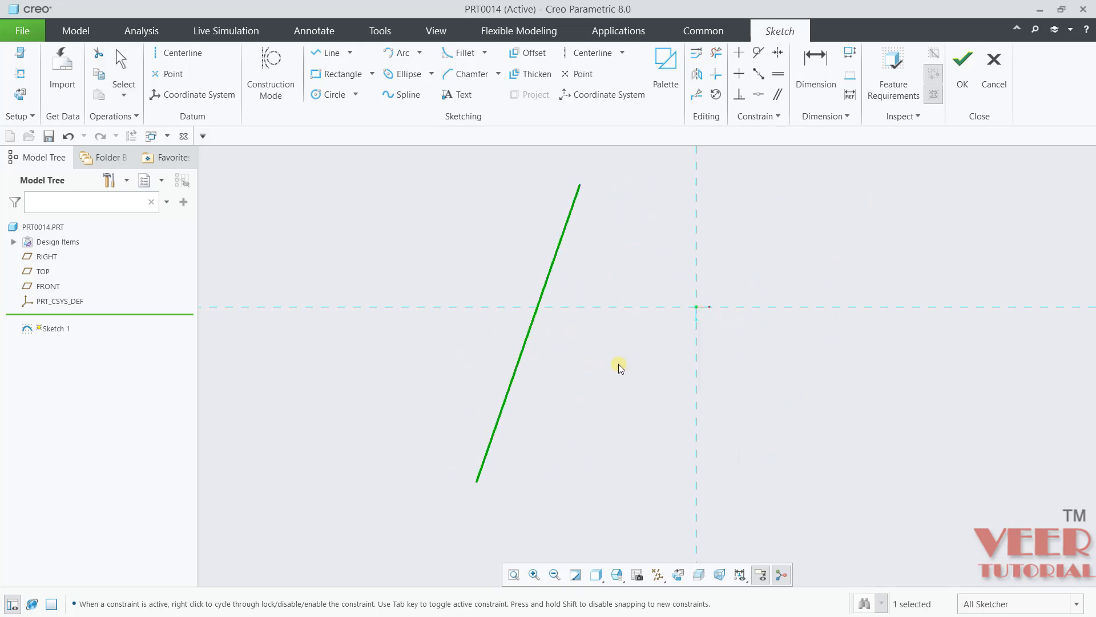
scroll(609, 399, down, 3)
scroll(594, 378, up, 3)
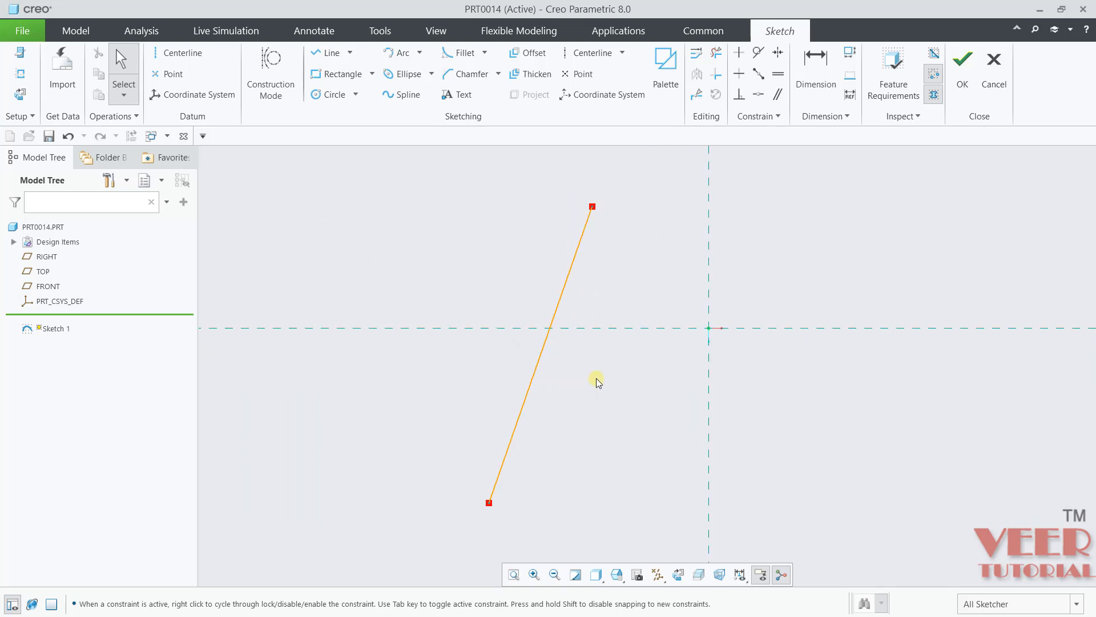
scroll(671, 383, down, 3)
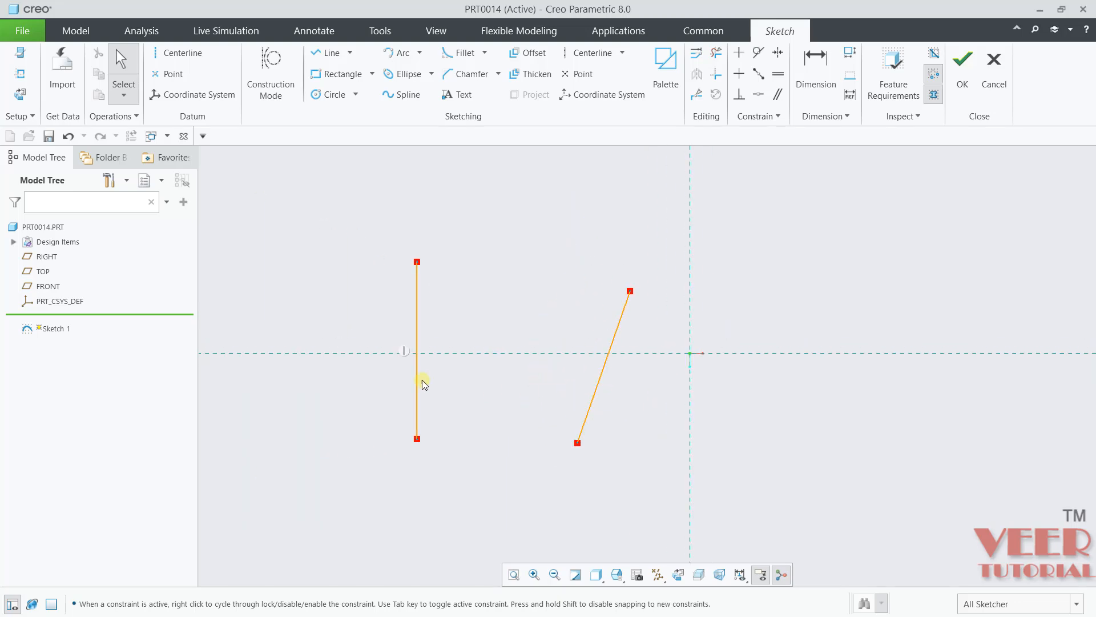
scroll(421, 351, up, 3)
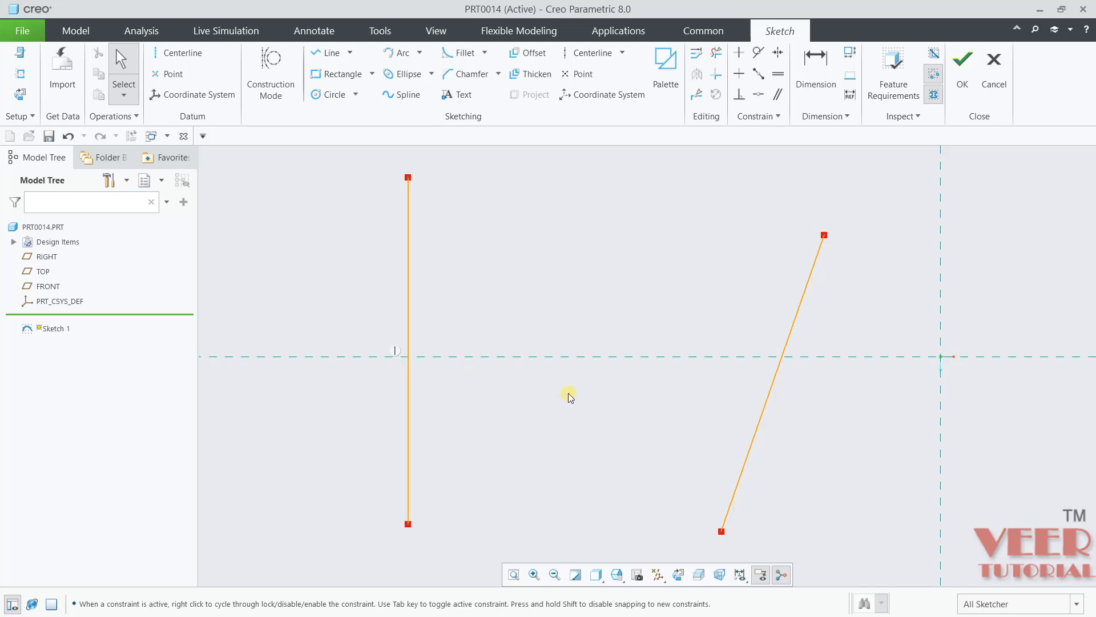
scroll(568, 393, down, 3)
scroll(677, 416, up, 2)
scroll(761, 364, up, 2)
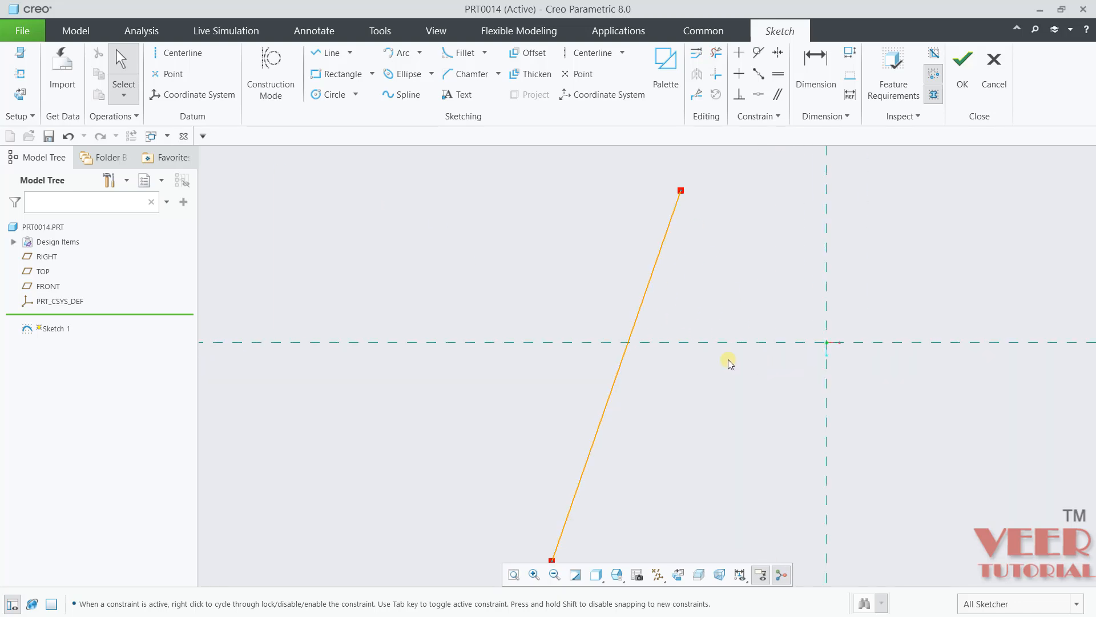
scroll(624, 316, down, 2)
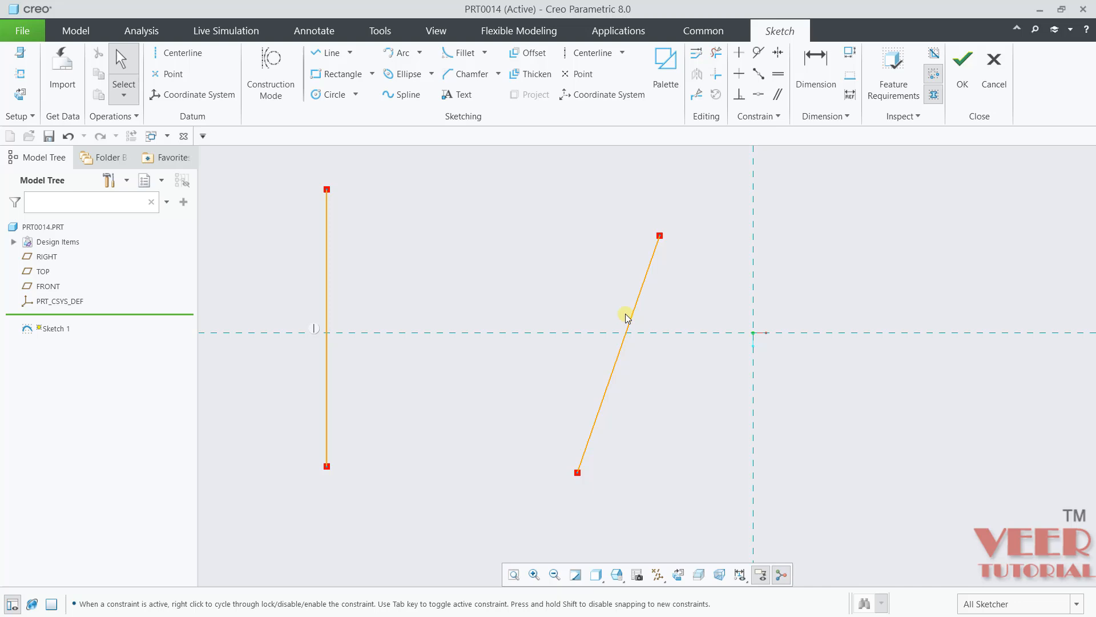
- Apply a Horizontal constraint to the slanted line nearest the origin
click(738, 76)
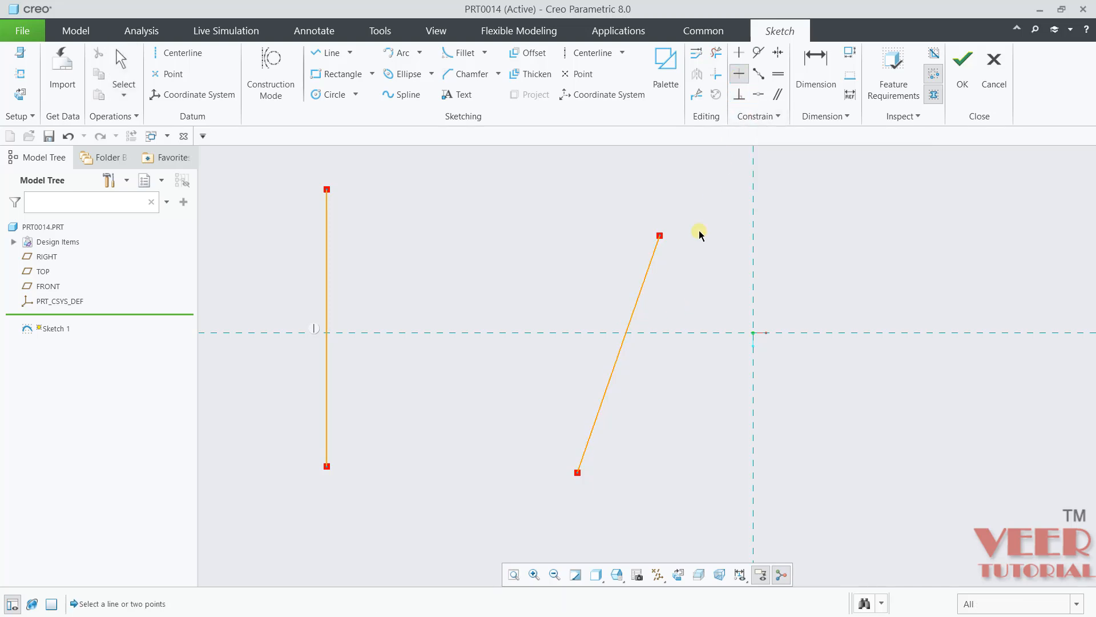
click(640, 303)
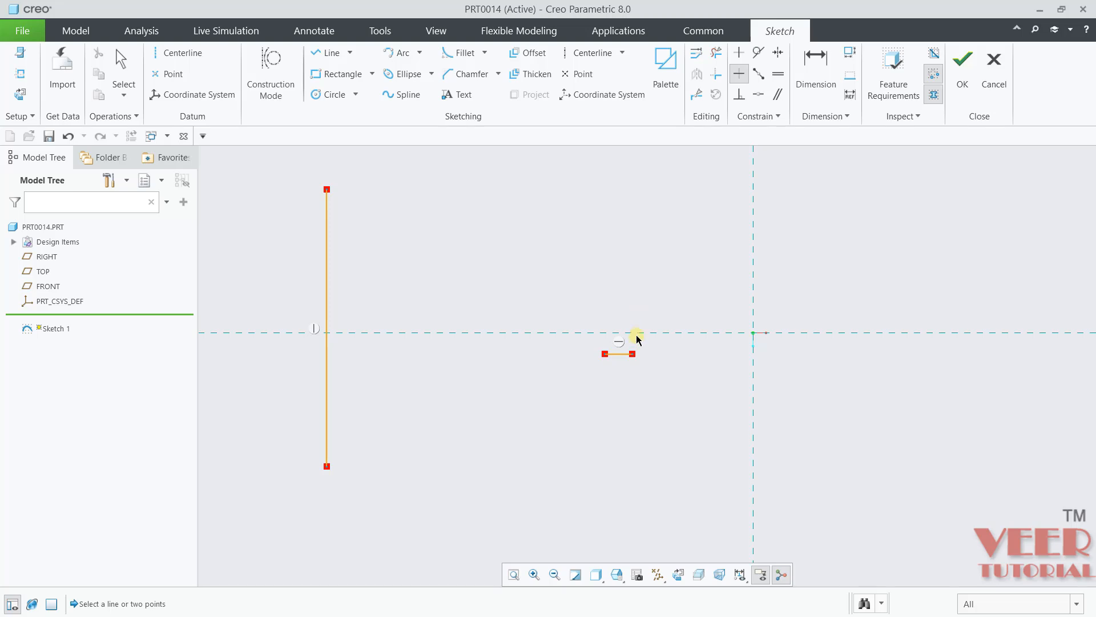
scroll(637, 342, up, 2)
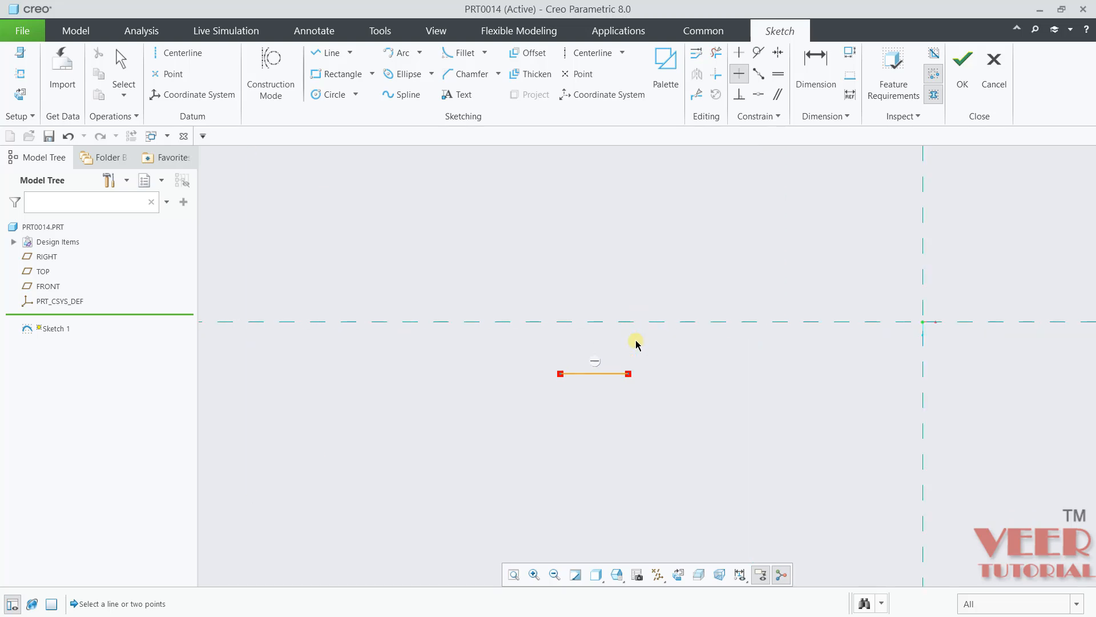
middle_click(661, 366)
- Turn on the display of sketch dimensions and set the horizontal line's length to 100
scroll(607, 355, up, 2)
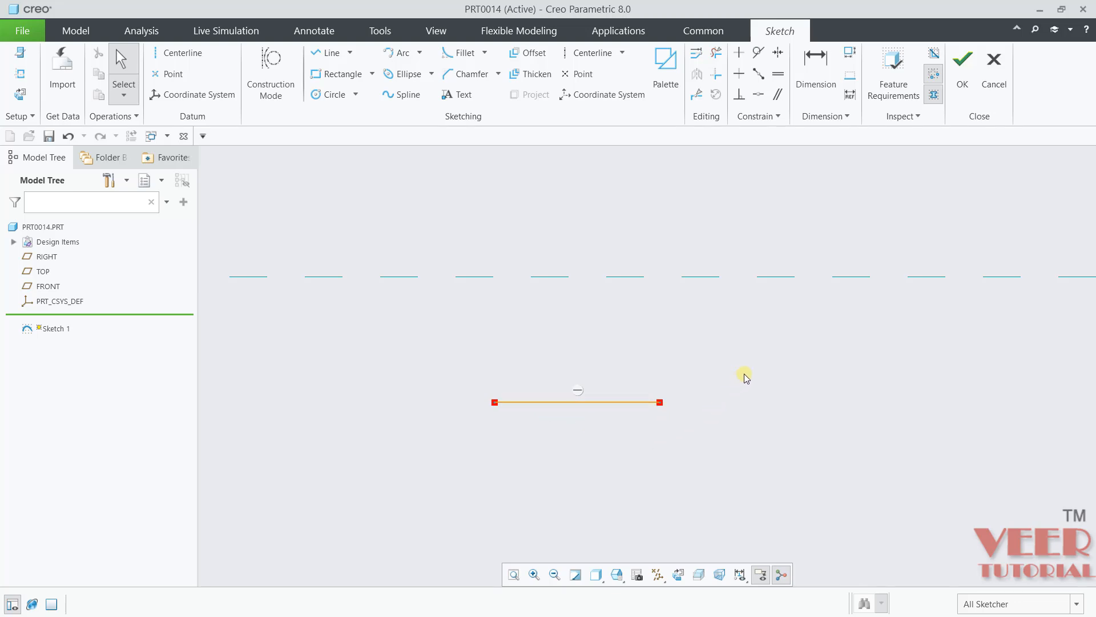
click(740, 574)
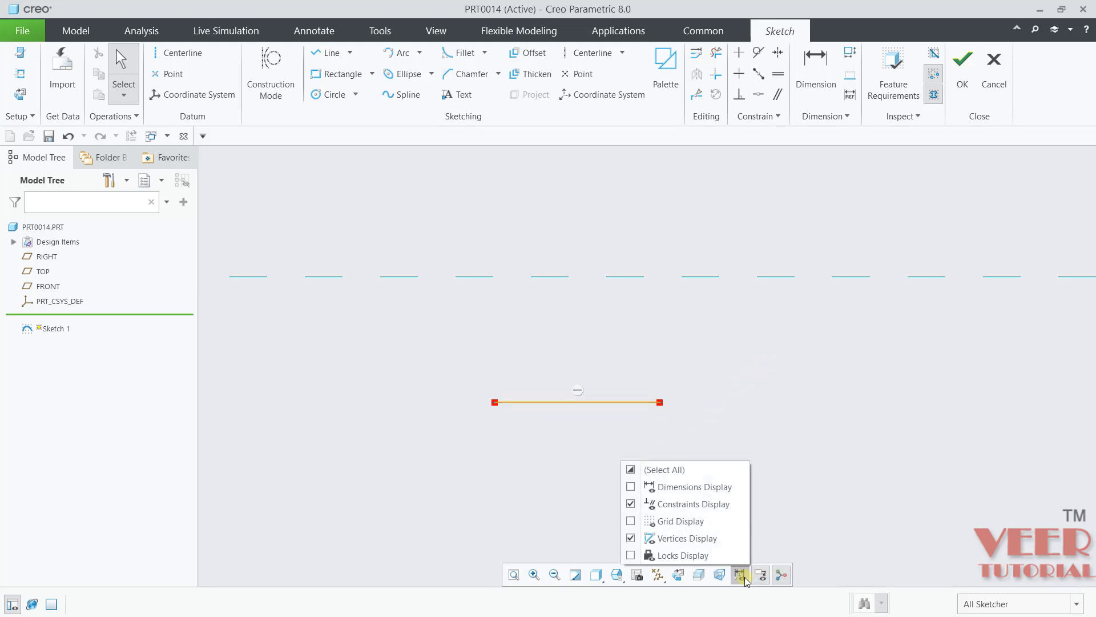
click(631, 486)
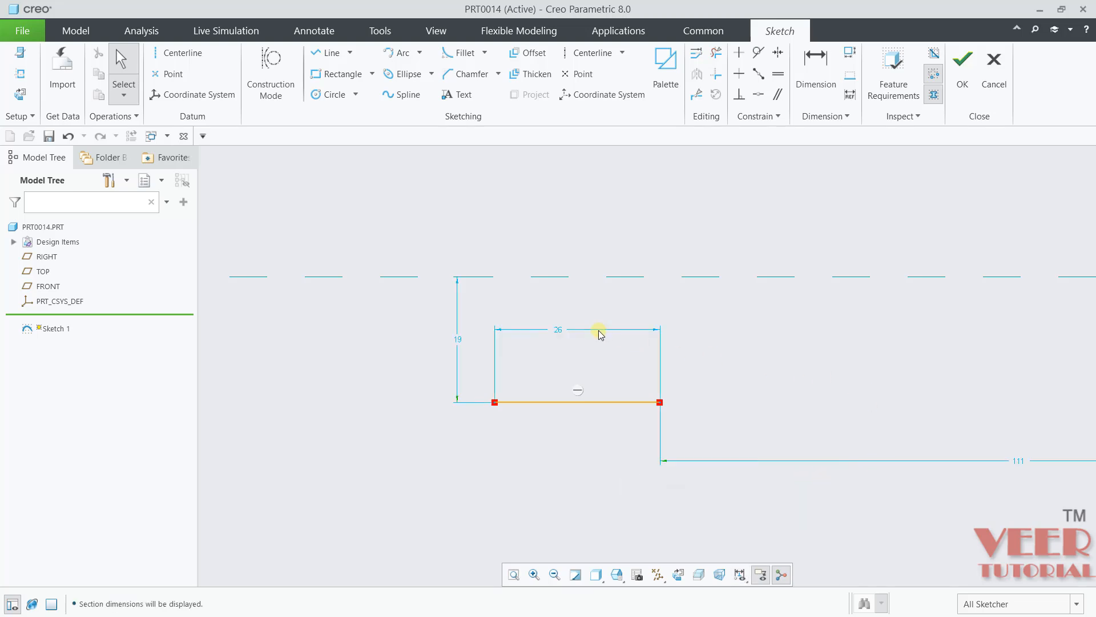
double_click(561, 335)
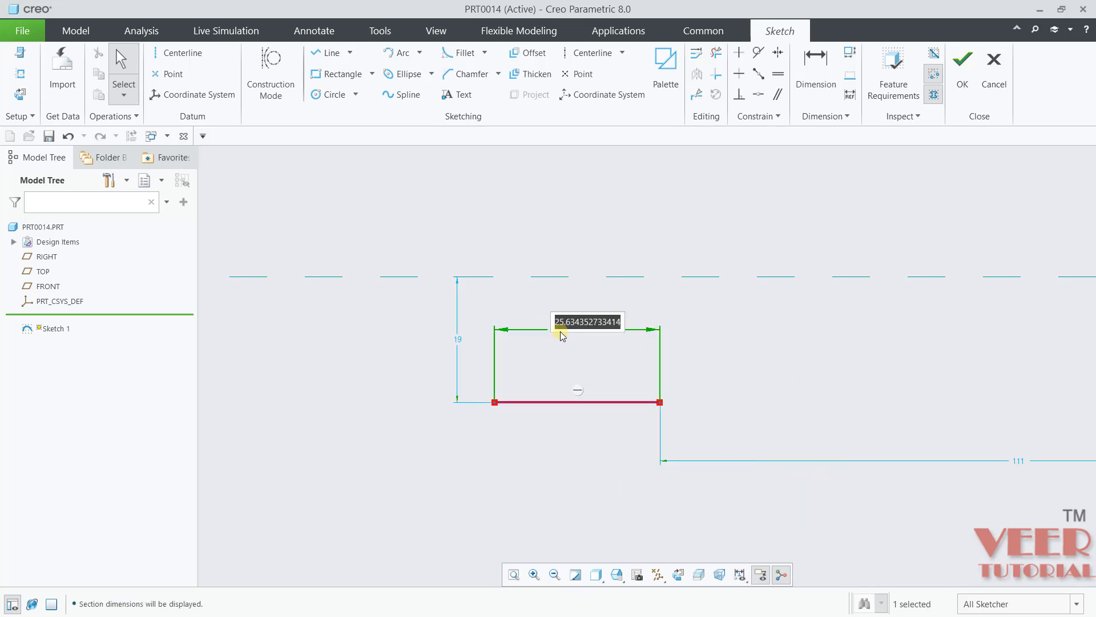
text(100)
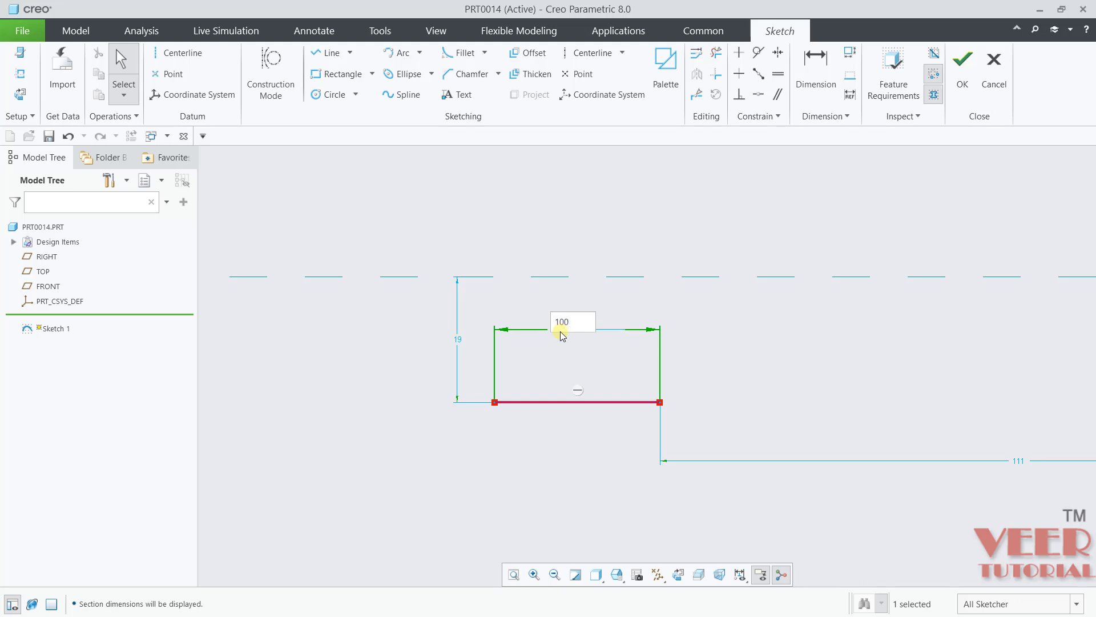
key(Return)
scroll(588, 413, up, 6)
click(556, 434)
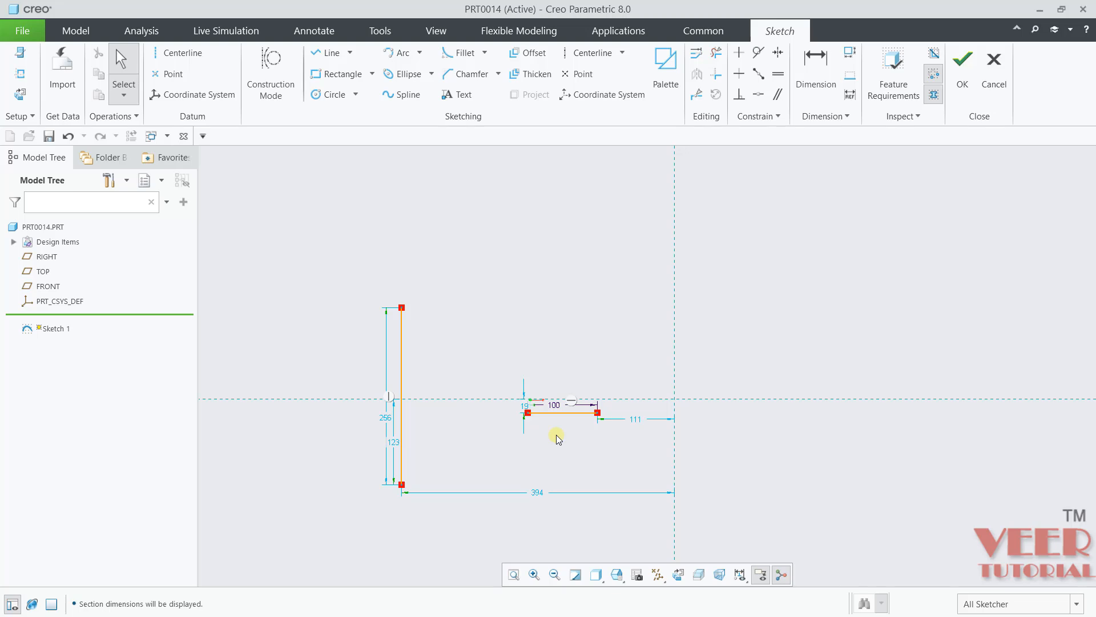
- Sketch a long slanted line right of the vertical reference, from about 503 right and 96 above the origin to about 569 high
scroll(357, 420, up, 4)
scroll(623, 395, down, 4)
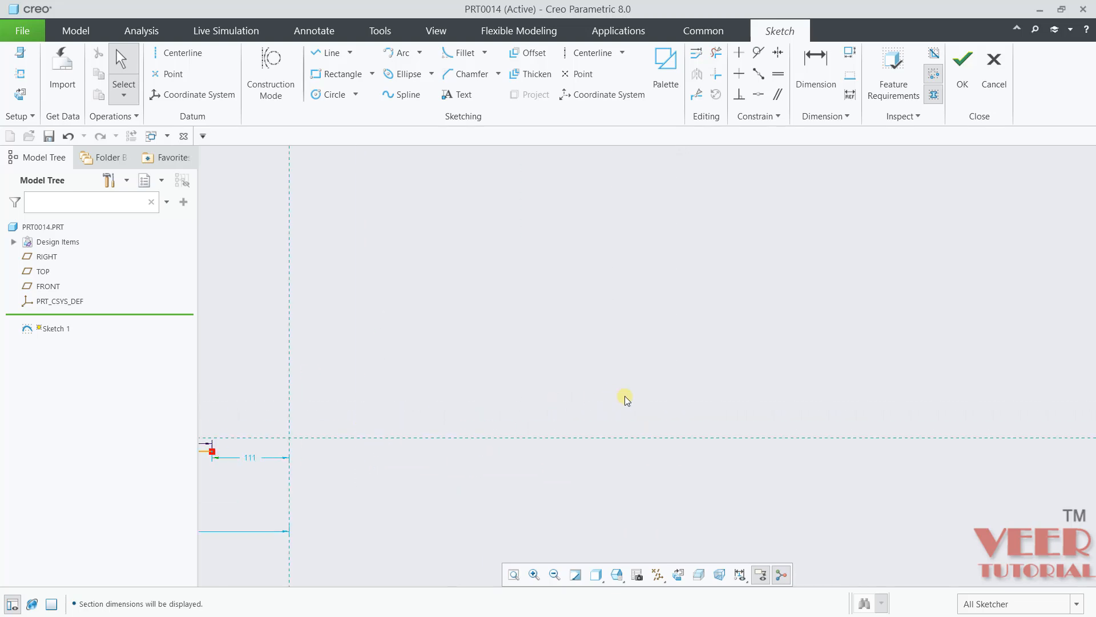
scroll(563, 449, up, 3)
click(350, 52)
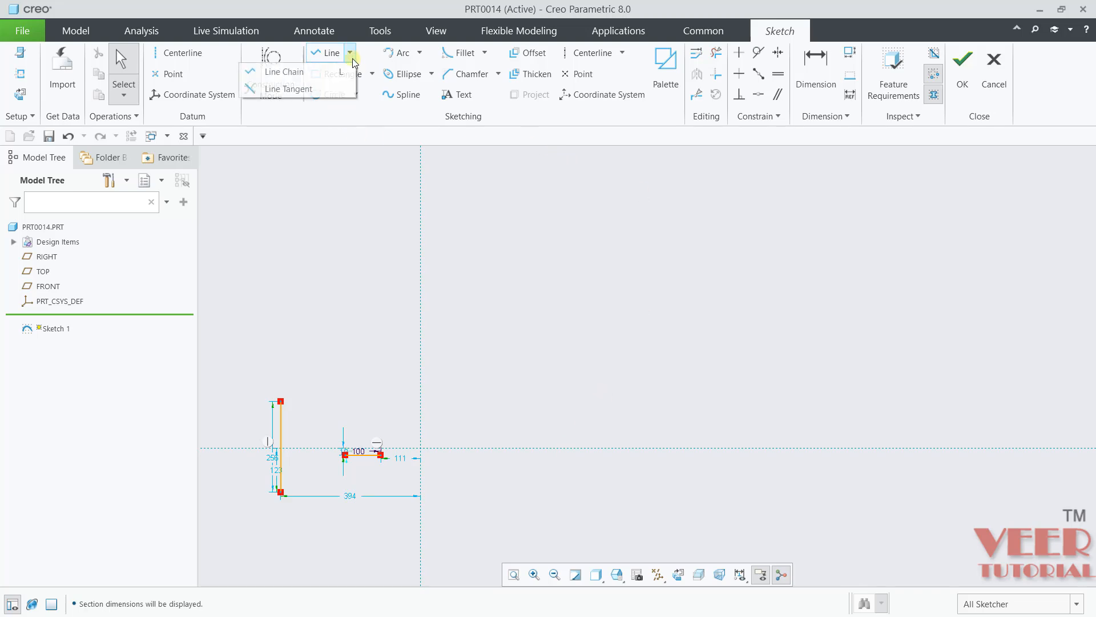
click(318, 73)
click(599, 414)
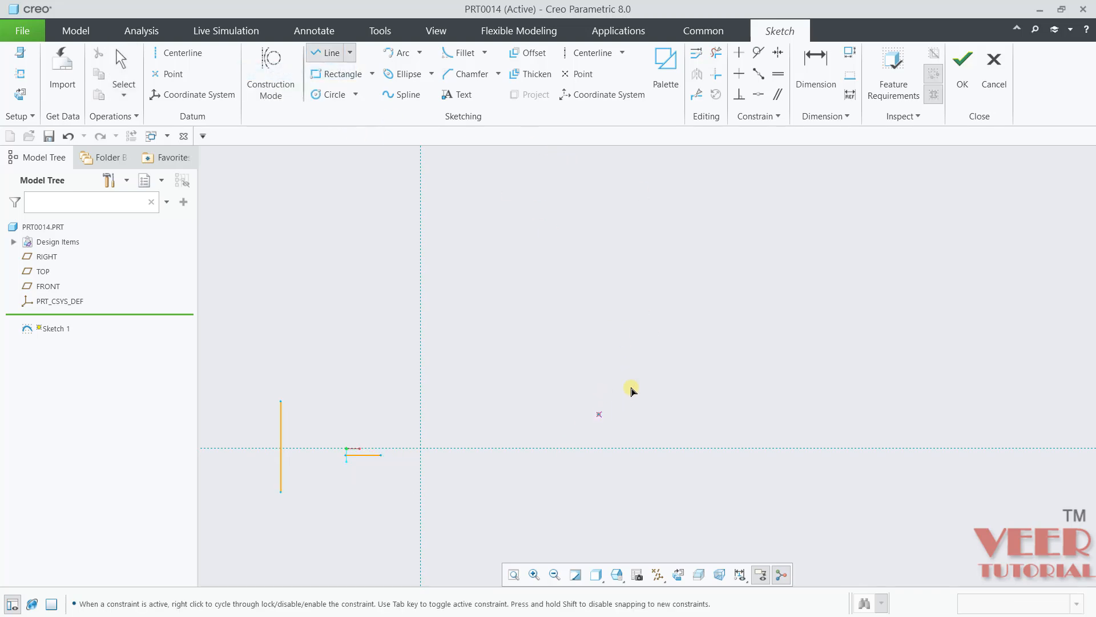
click(811, 249)
middle_click(854, 362)
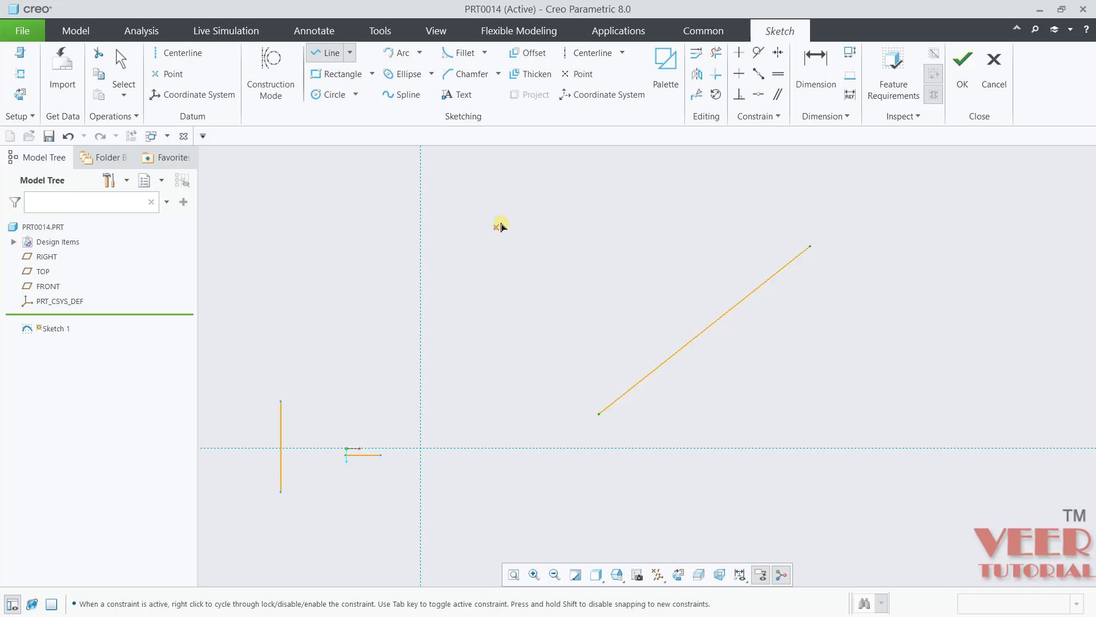
- Sketch a steep line above the long line's lower end, from about 402 right of the vertical reference down to about 458 right and 325 high
click(563, 196)
click(583, 333)
middle_click(582, 333)
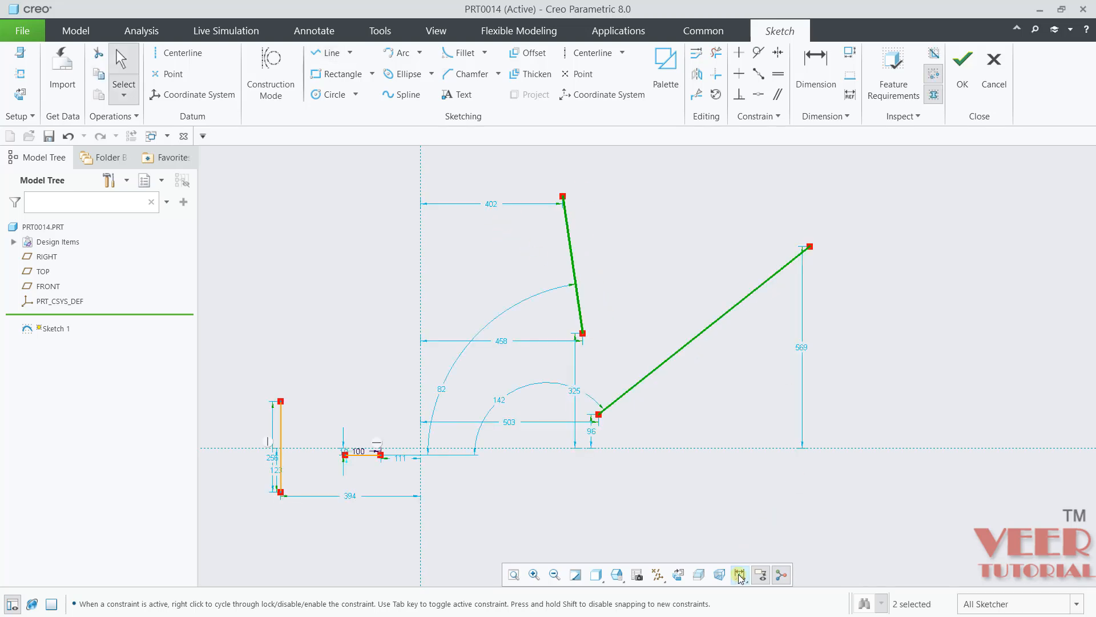
- Turn off the display of sketch dimensions, keeping constraints and vertices shown
click(740, 574)
click(645, 486)
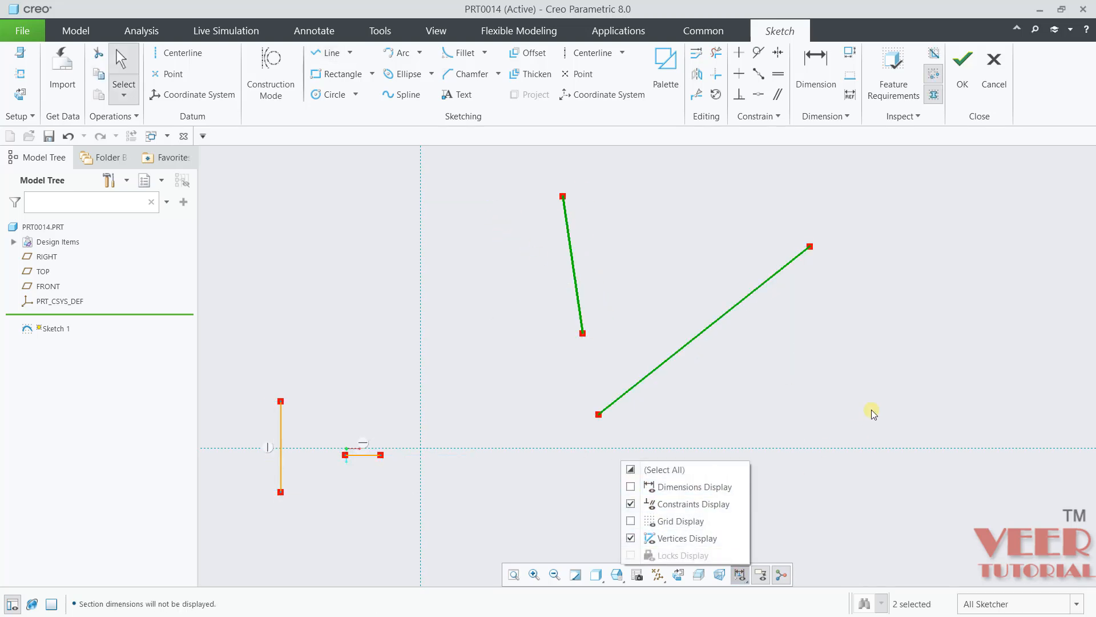
click(870, 413)
- Apply a Perpendicular constraint between the long slanted line and the steep line
scroll(875, 183, up, 2)
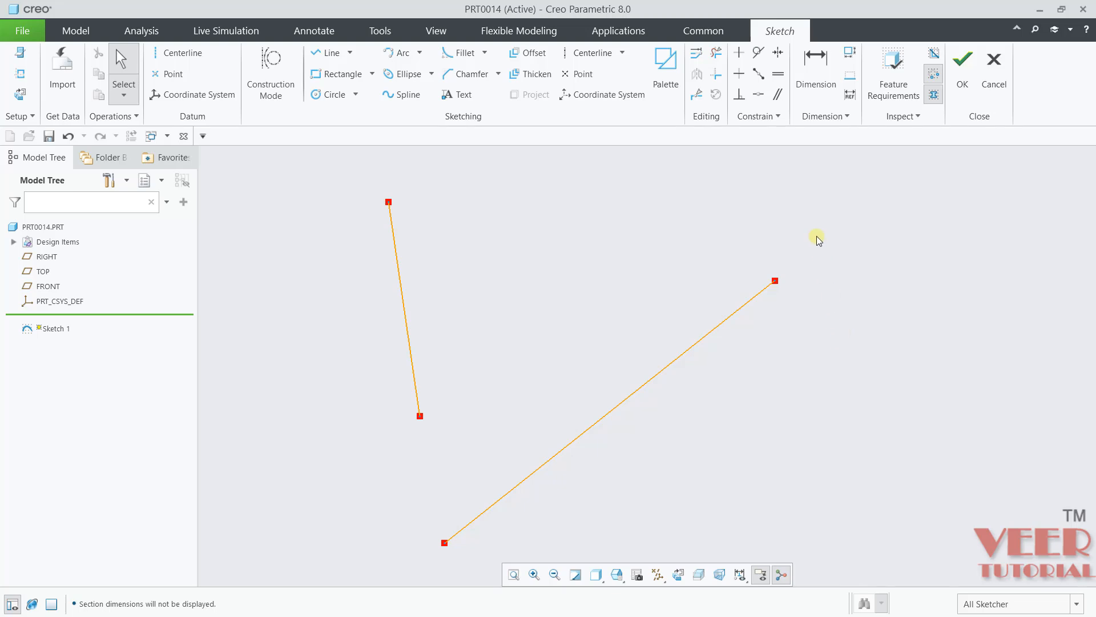
click(740, 95)
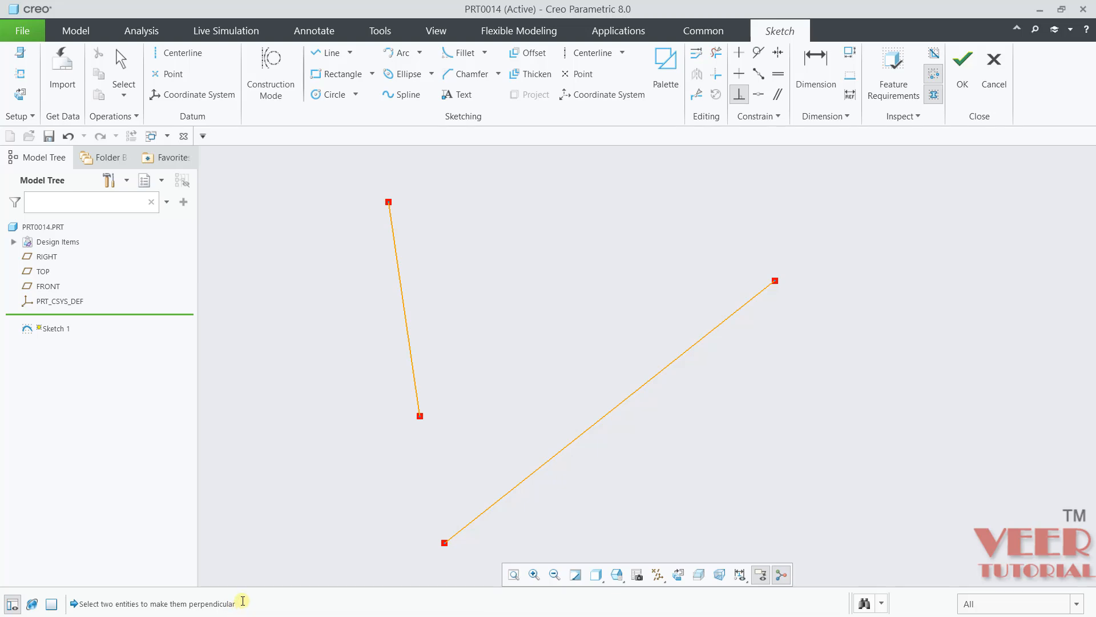
click(599, 421)
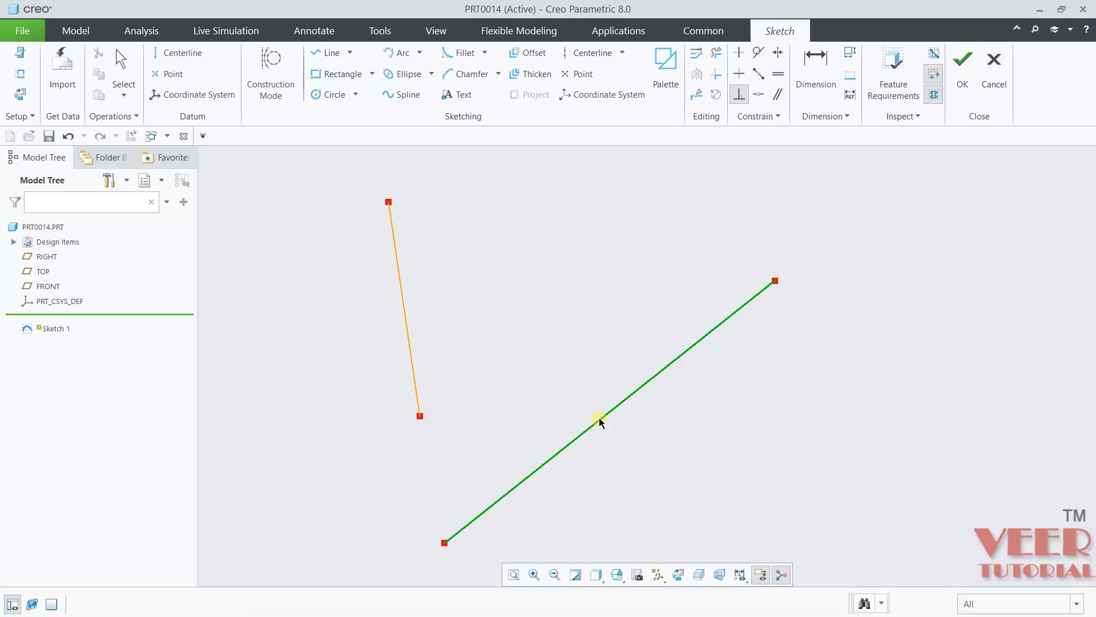
click(411, 357)
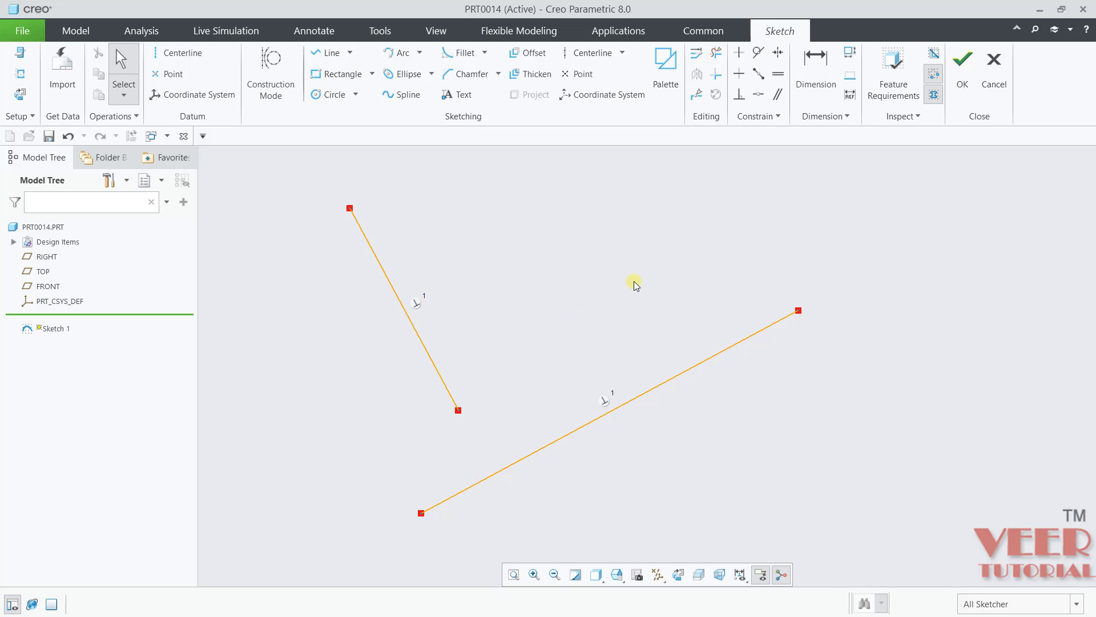
- Apply a Coincident constraint placing the steep line's lower endpoint on the long slanted line
click(763, 94)
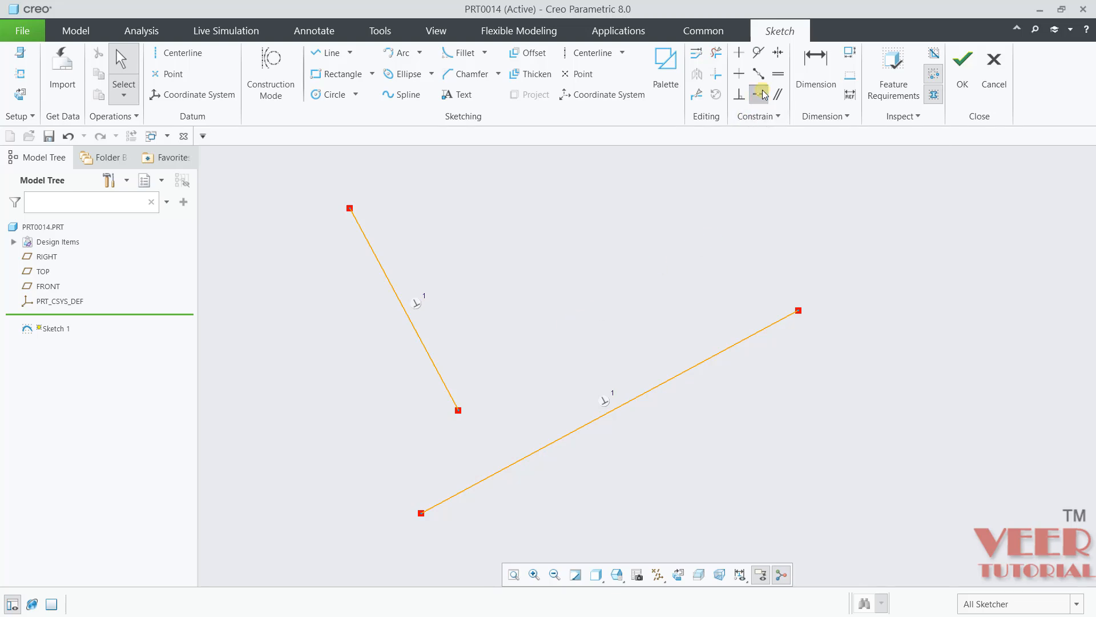
click(585, 429)
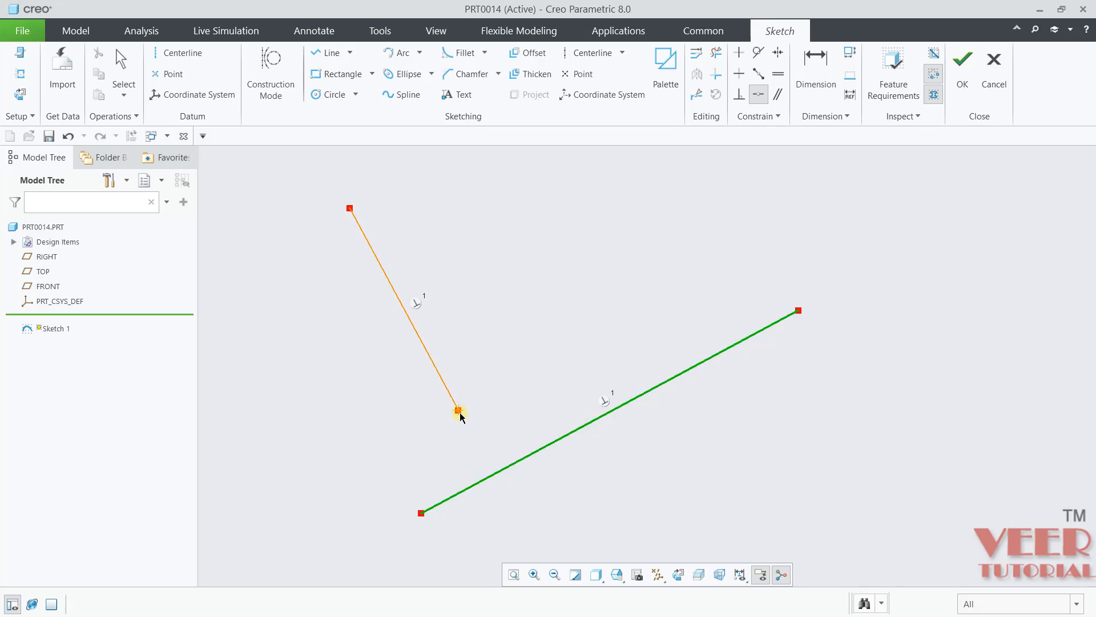
click(458, 411)
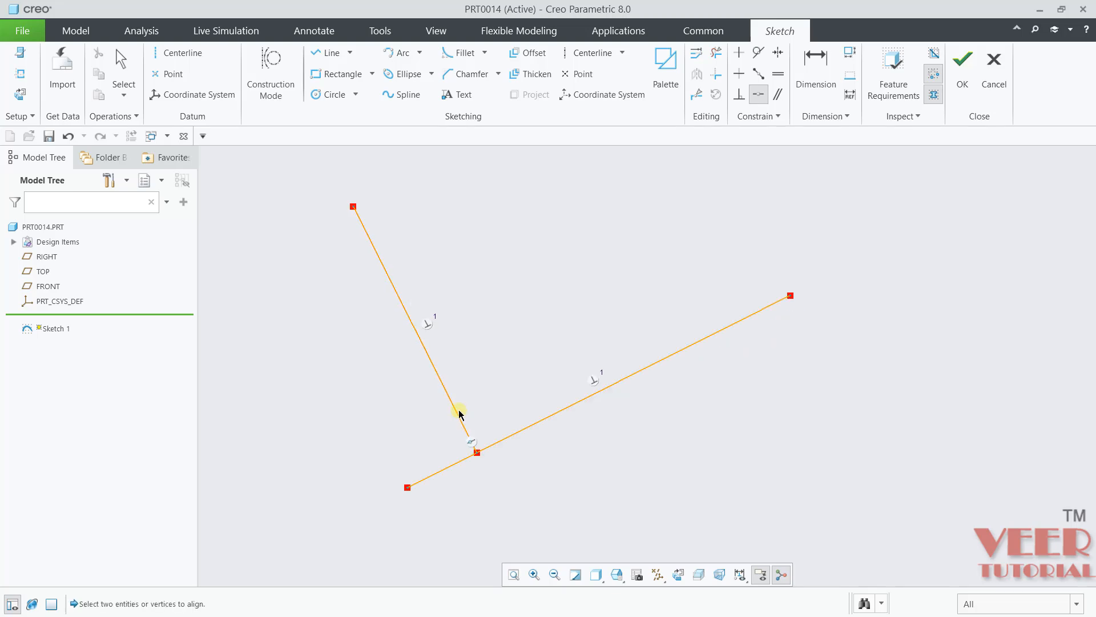
scroll(486, 441, up, 3)
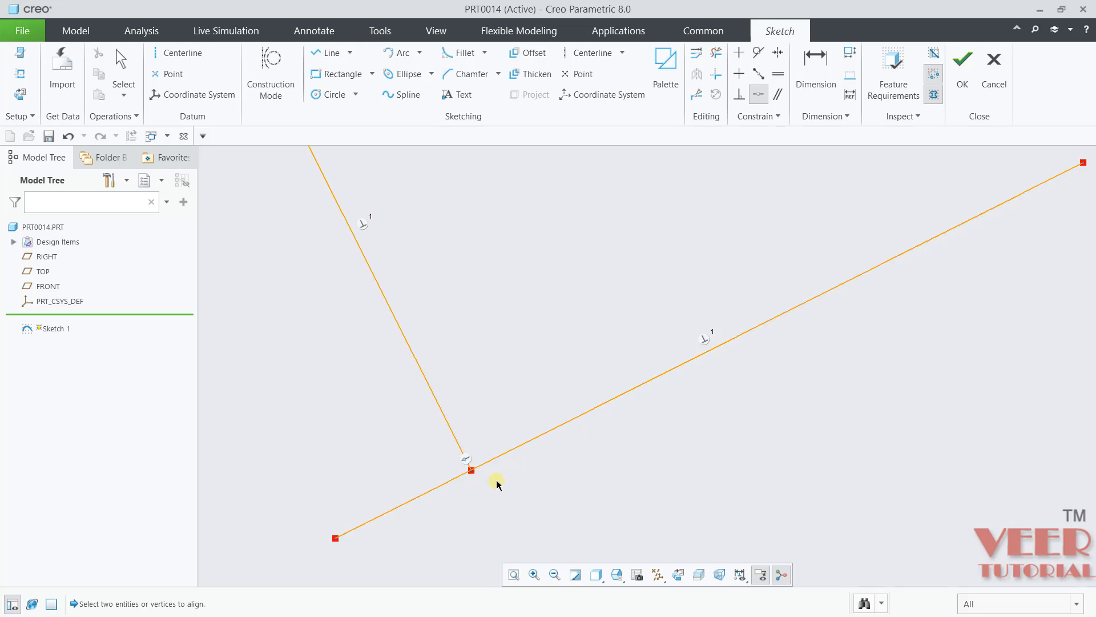
scroll(497, 484, down, 3)
middle_click(496, 485)
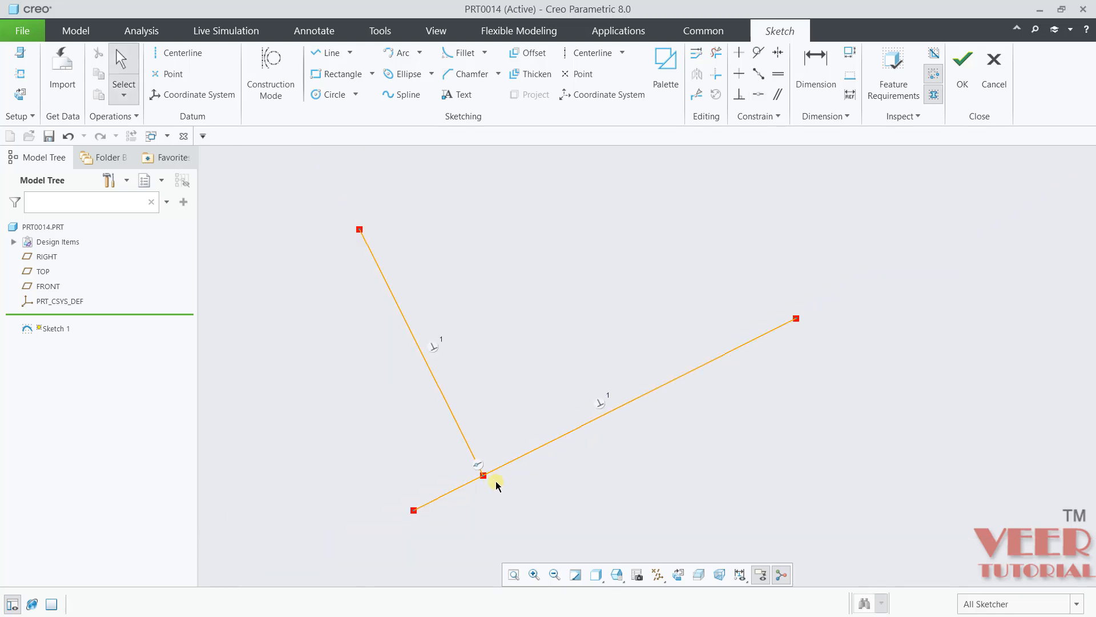
- Apply a Mid-point constraint so the steep line's lower endpoint sits at the middle of the long slanted line
scroll(496, 483, up, 3)
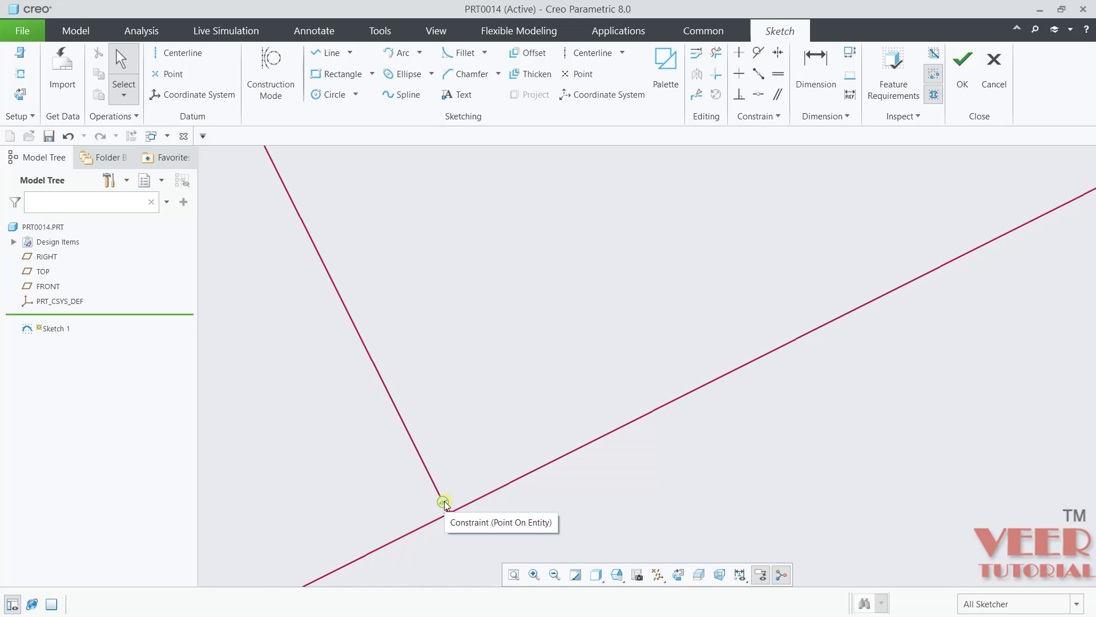
scroll(565, 488, down, 4)
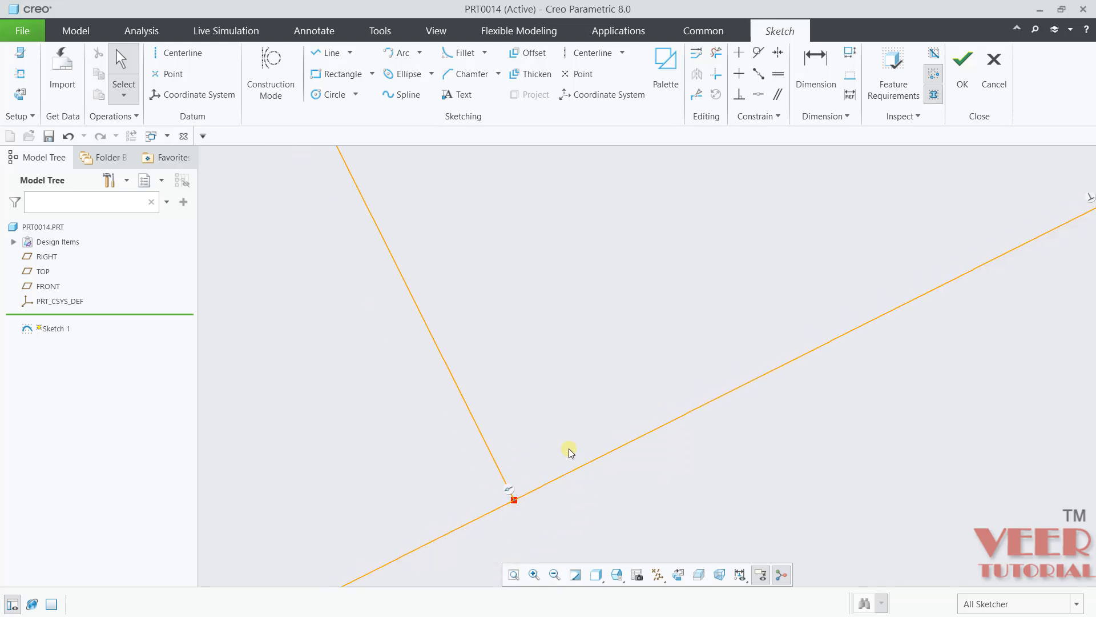
scroll(547, 494, down, 3)
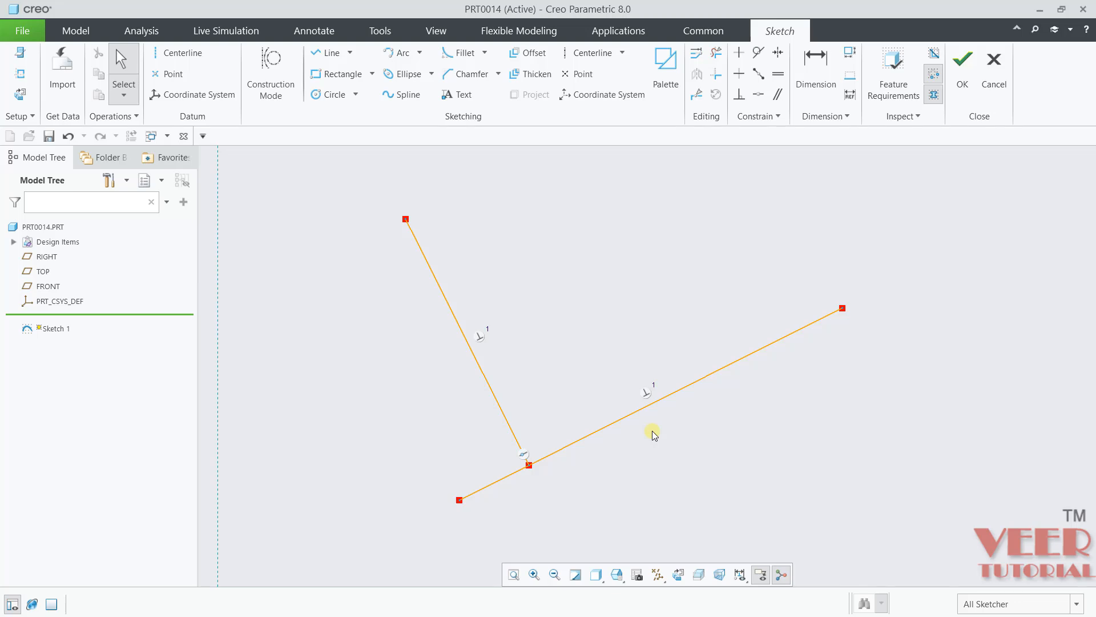
click(758, 75)
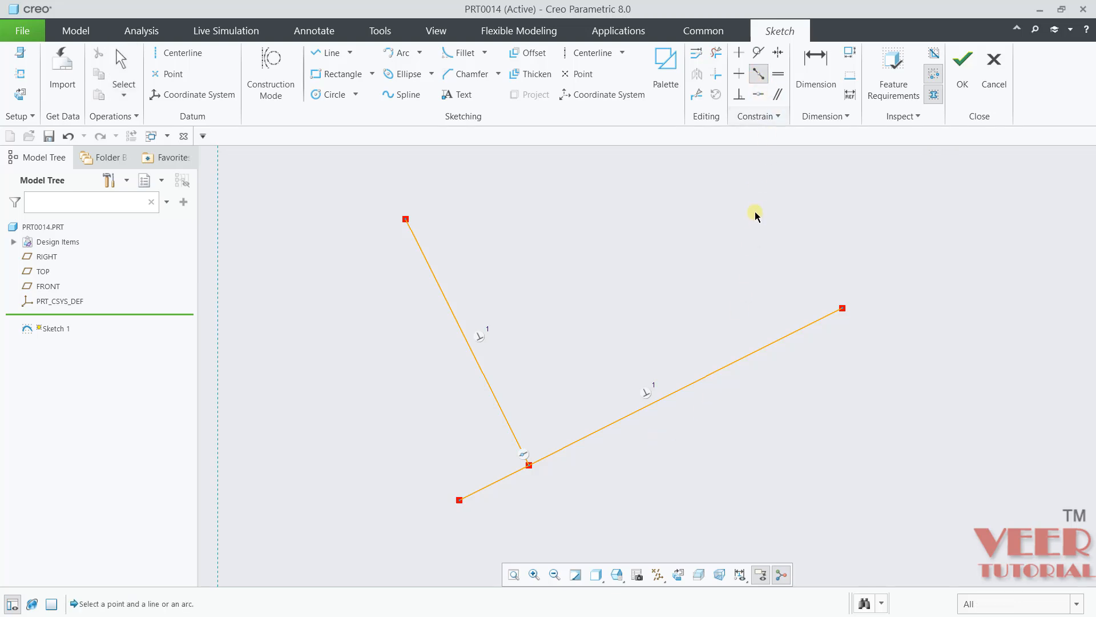
click(708, 376)
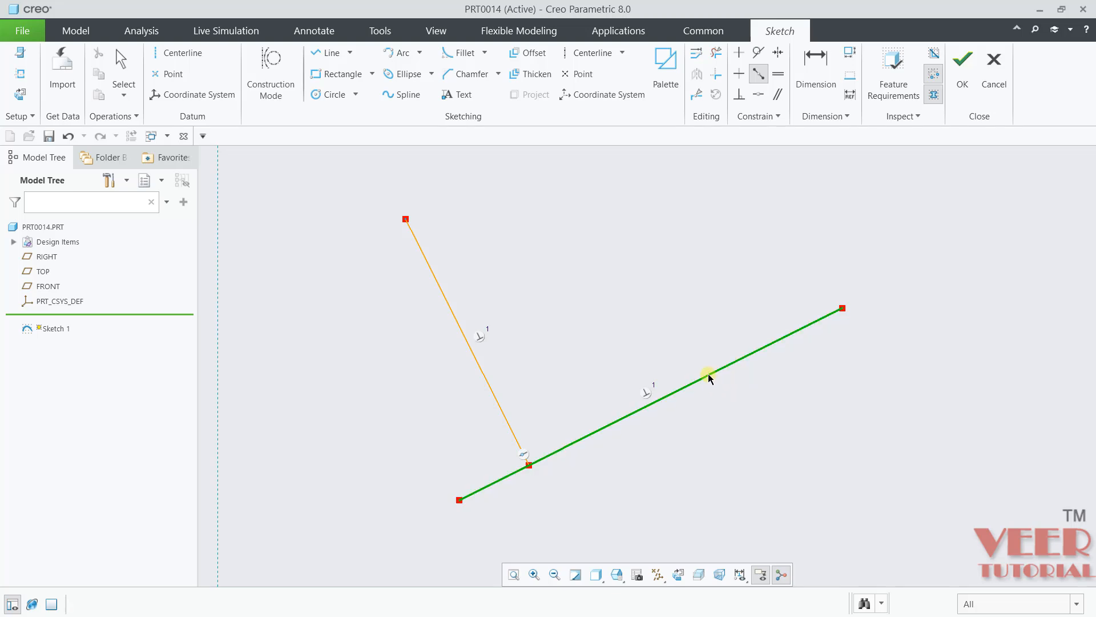
scroll(522, 490, down, 4)
click(519, 489)
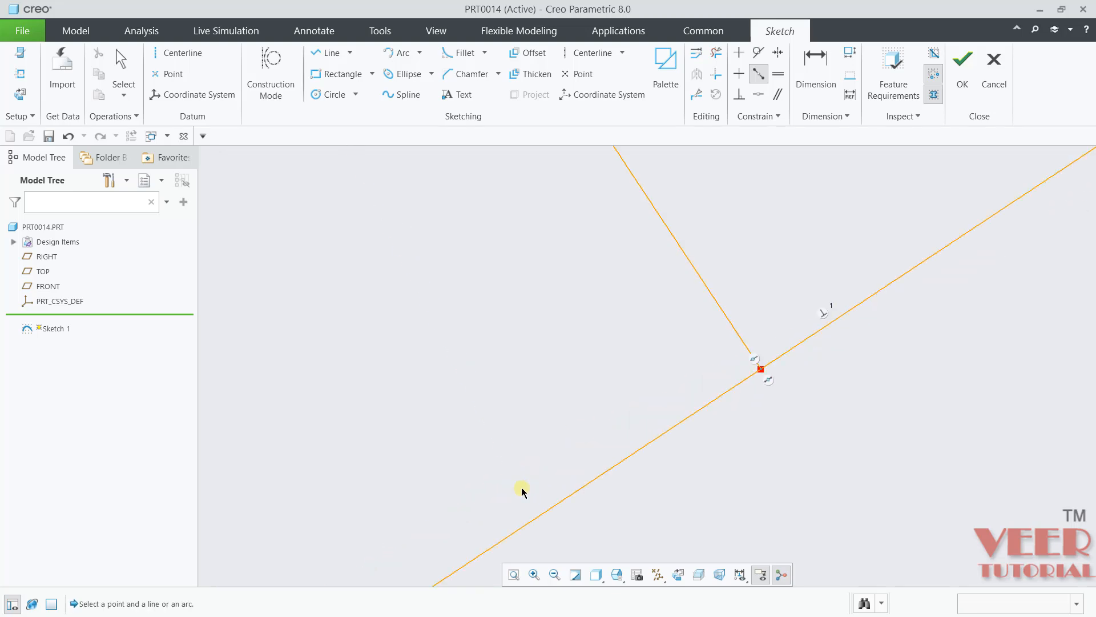
scroll(504, 474, up, 3)
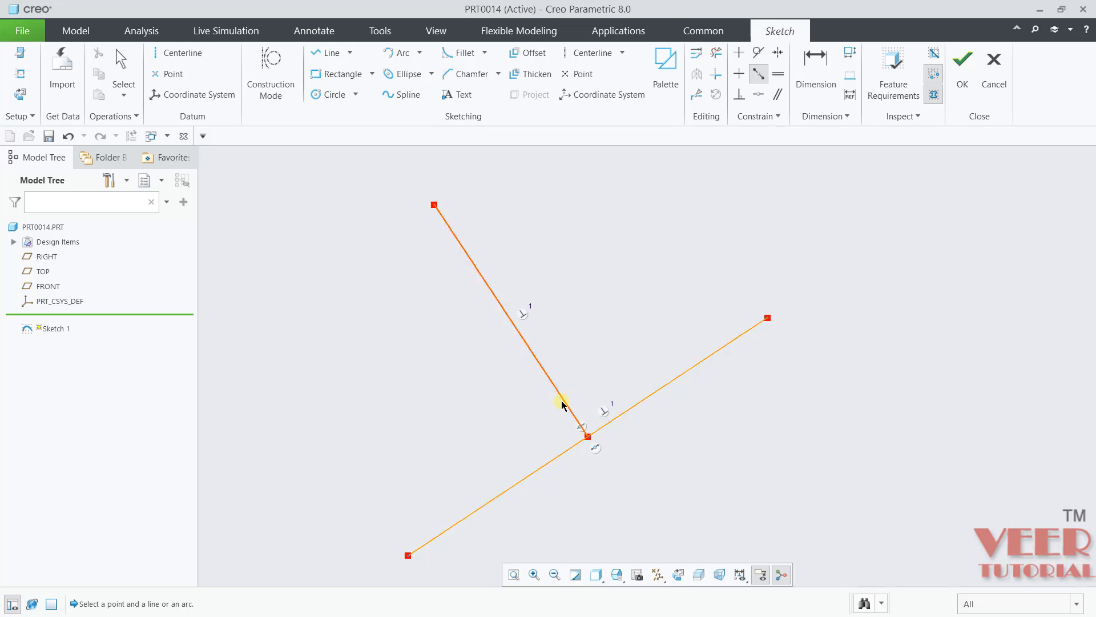
middle_click(665, 419)
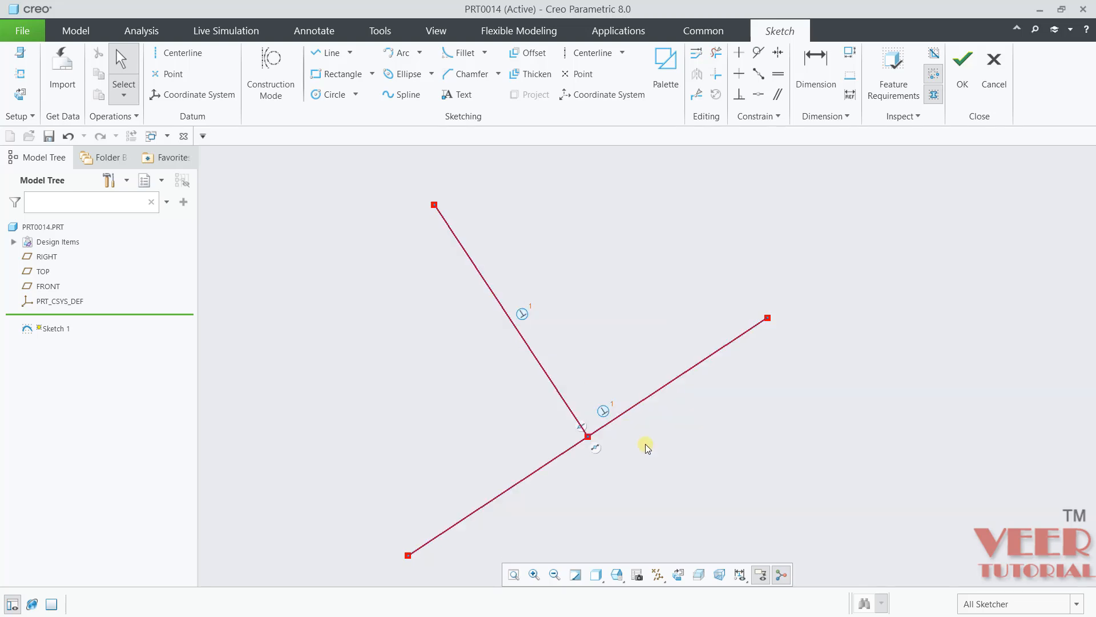
- Sketch a center-point circle in the empty area away from the existing lines
scroll(616, 447, down, 4)
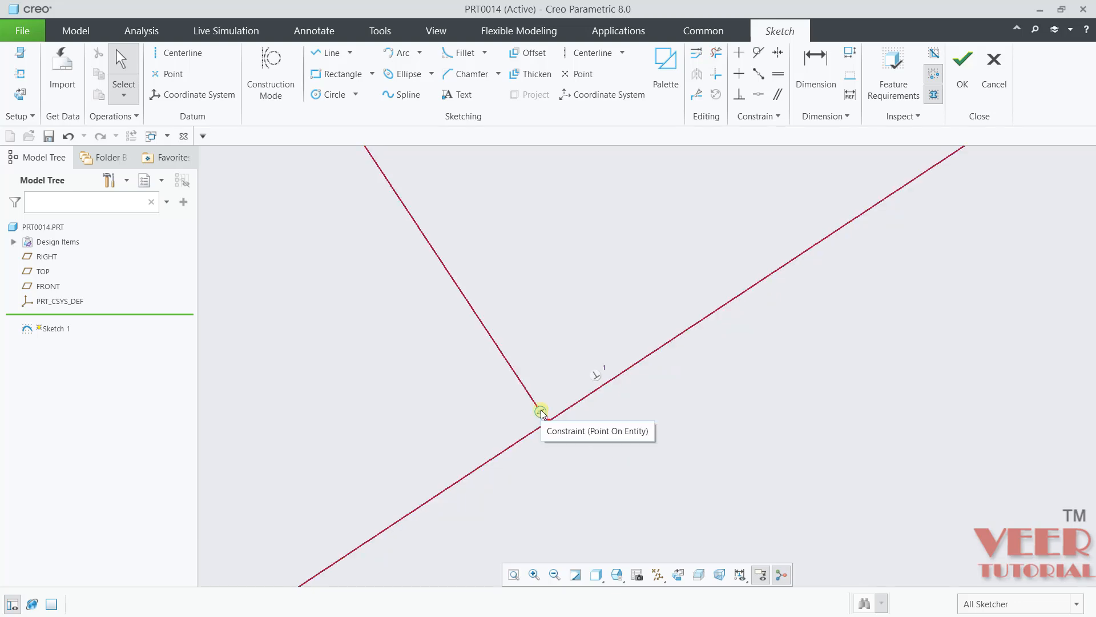
scroll(541, 412, up, 5)
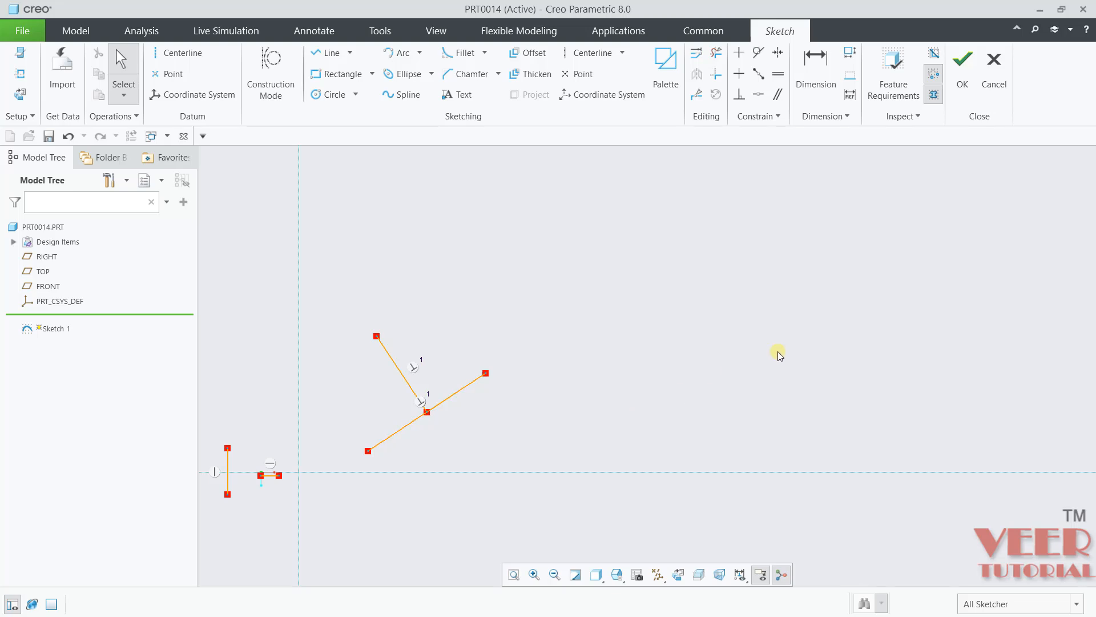
scroll(684, 345, down, 5)
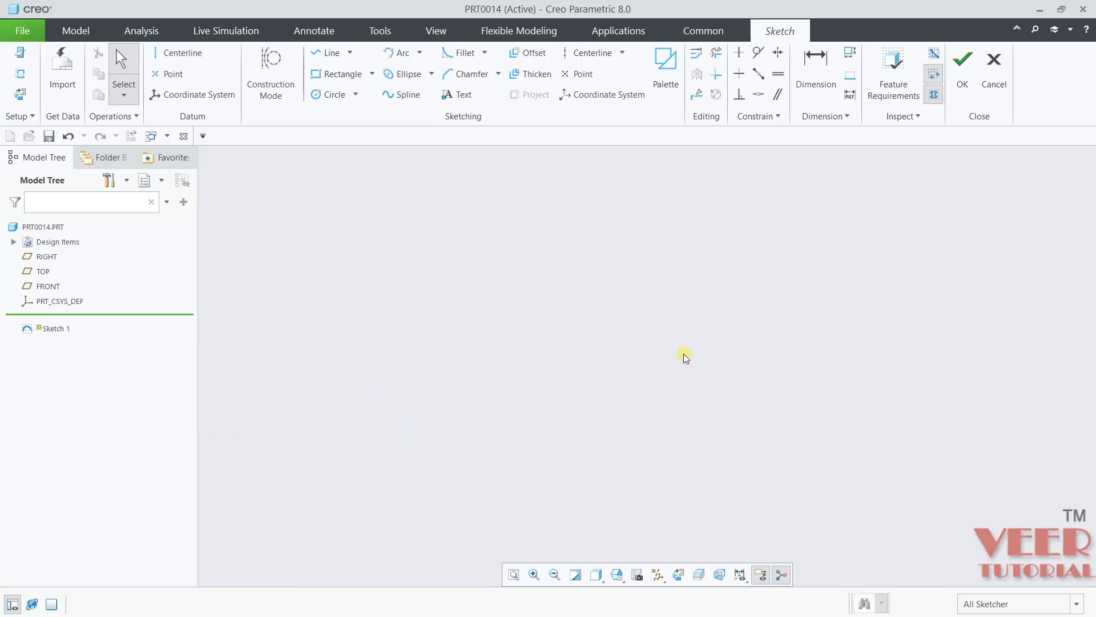
click(355, 94)
click(314, 115)
click(477, 343)
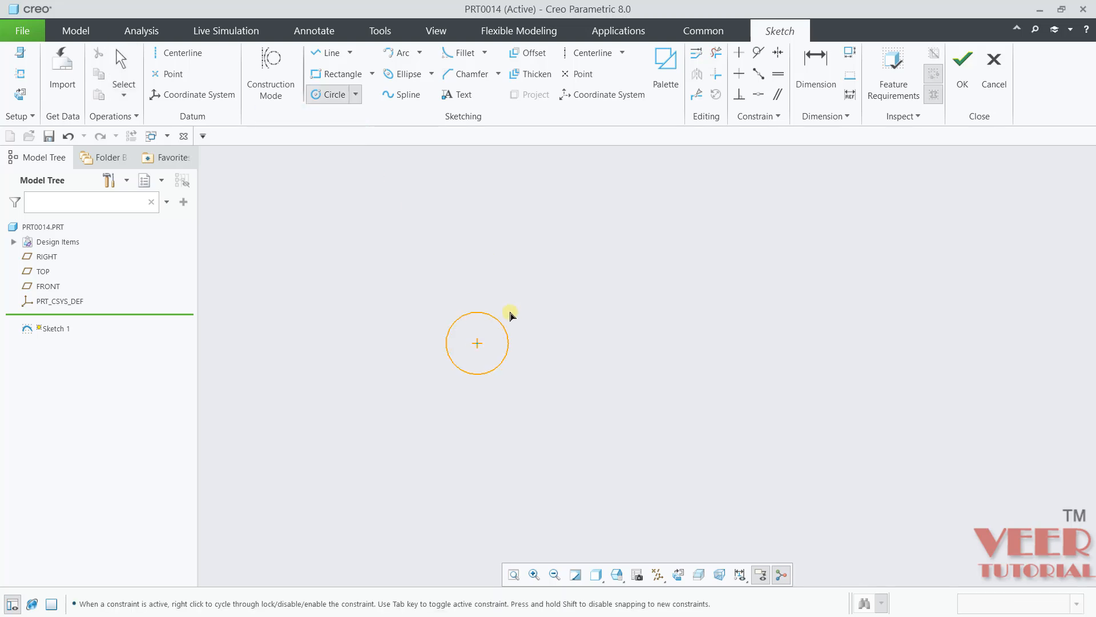
click(534, 286)
- Sketch a separate slanted line to the right of the circle, with its upper endpoint nearest the circle
key(l)
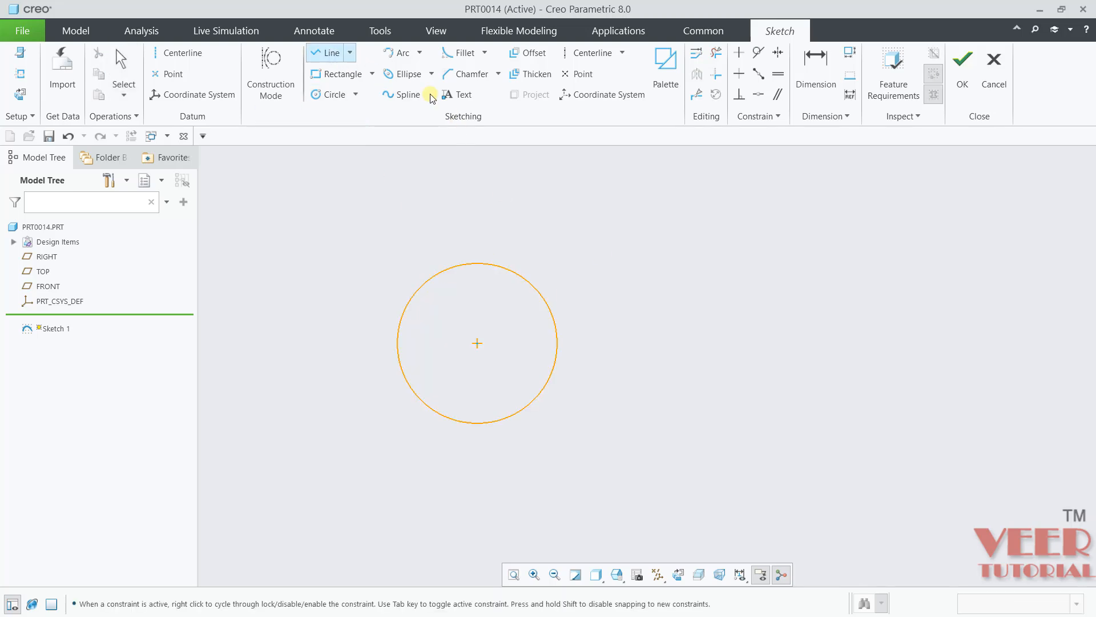
click(780, 400)
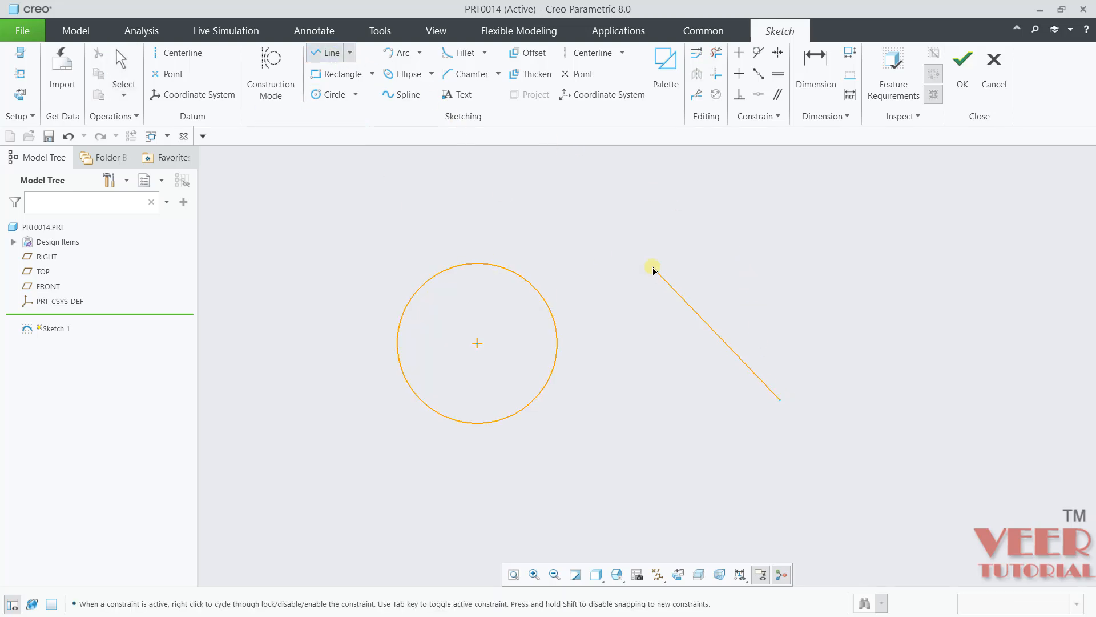
click(620, 280)
middle_click(774, 253)
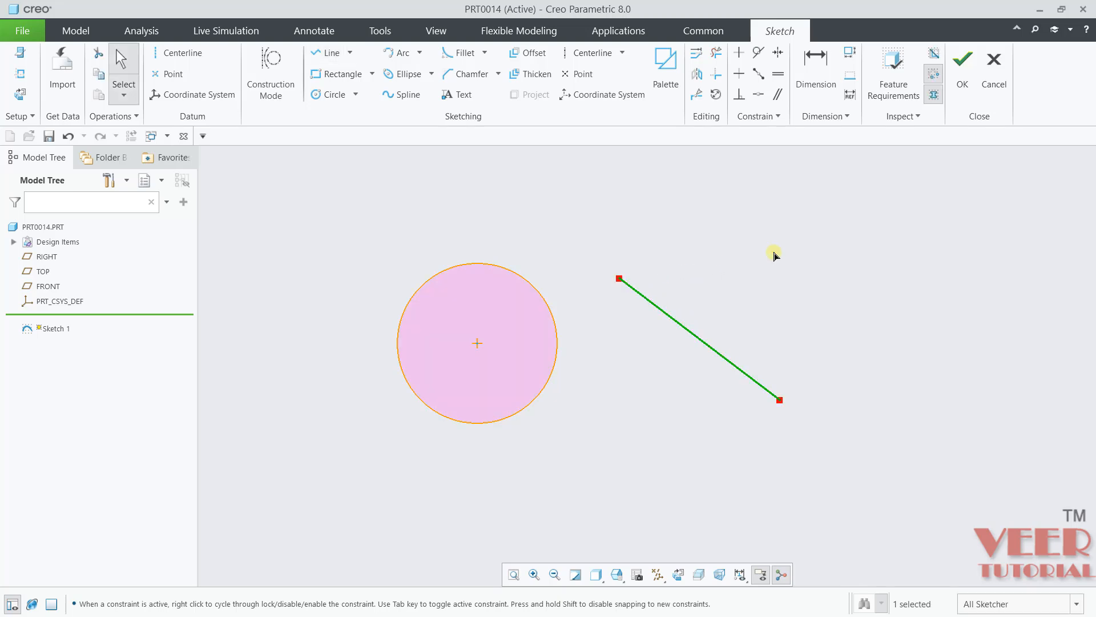
- Apply a Coincident constraint placing the slanted line's upper endpoint on the circle
click(759, 95)
click(539, 291)
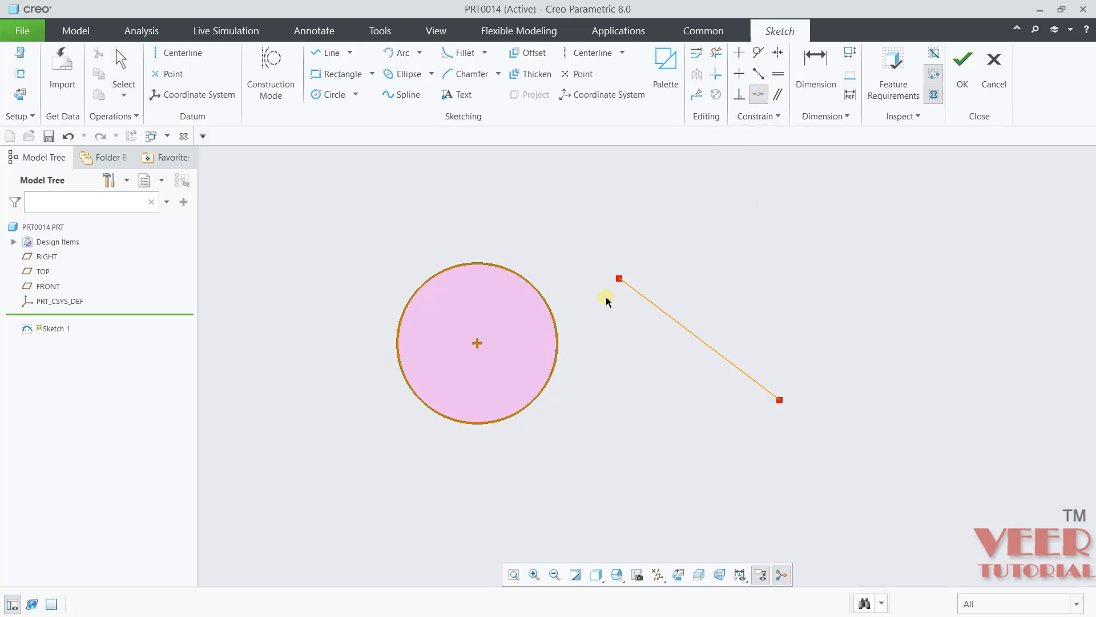
click(618, 279)
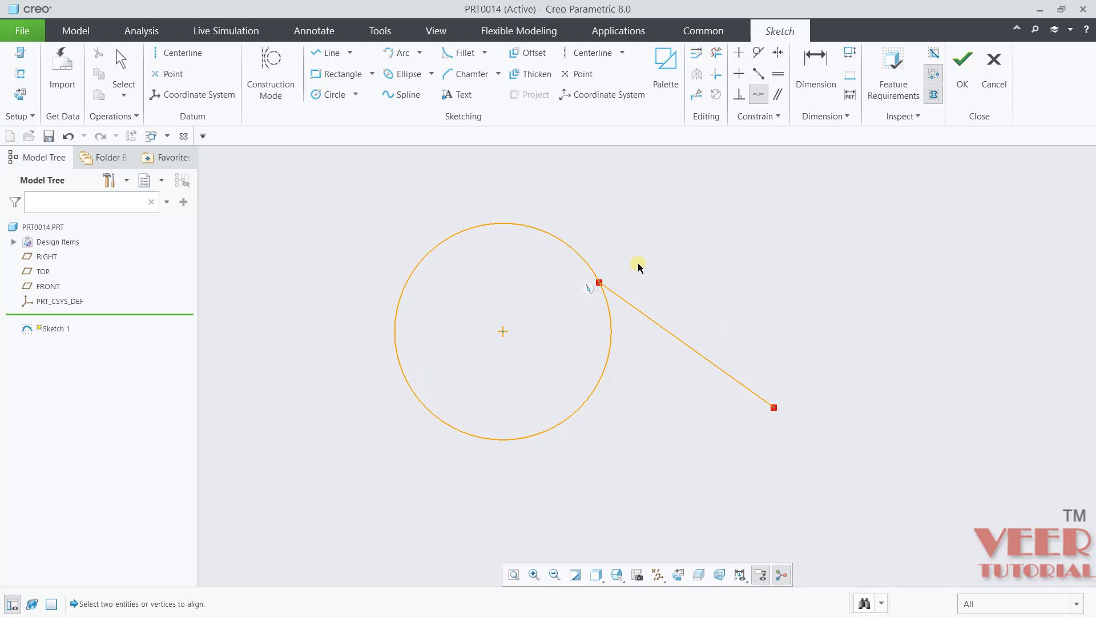
middle_click(839, 275)
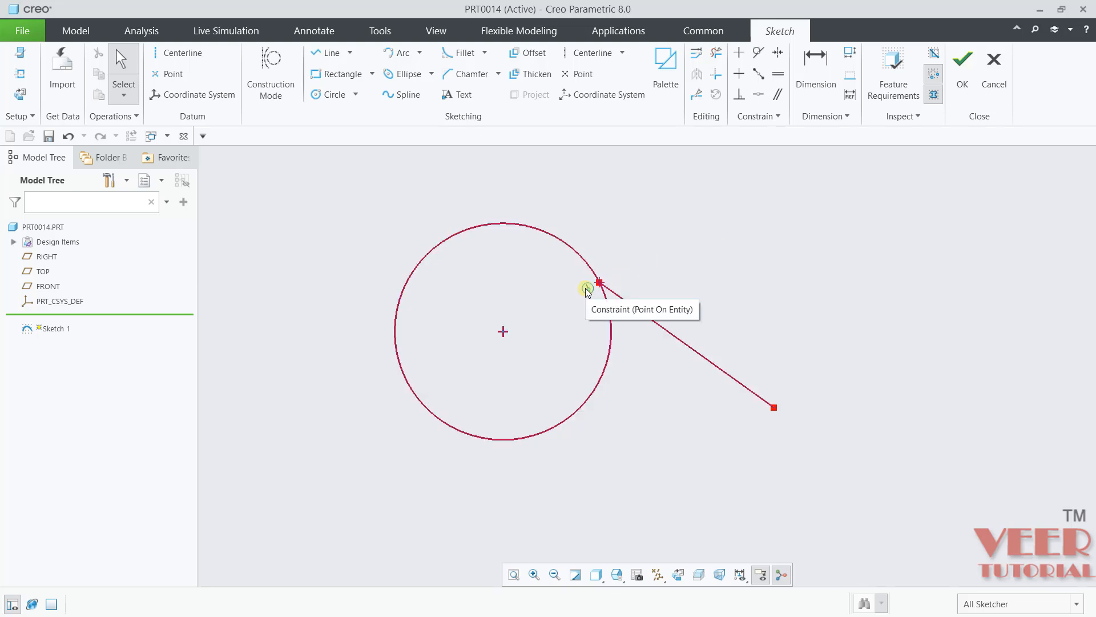
- Apply a Tangent constraint between the circle and the slanted line attached to it
click(756, 55)
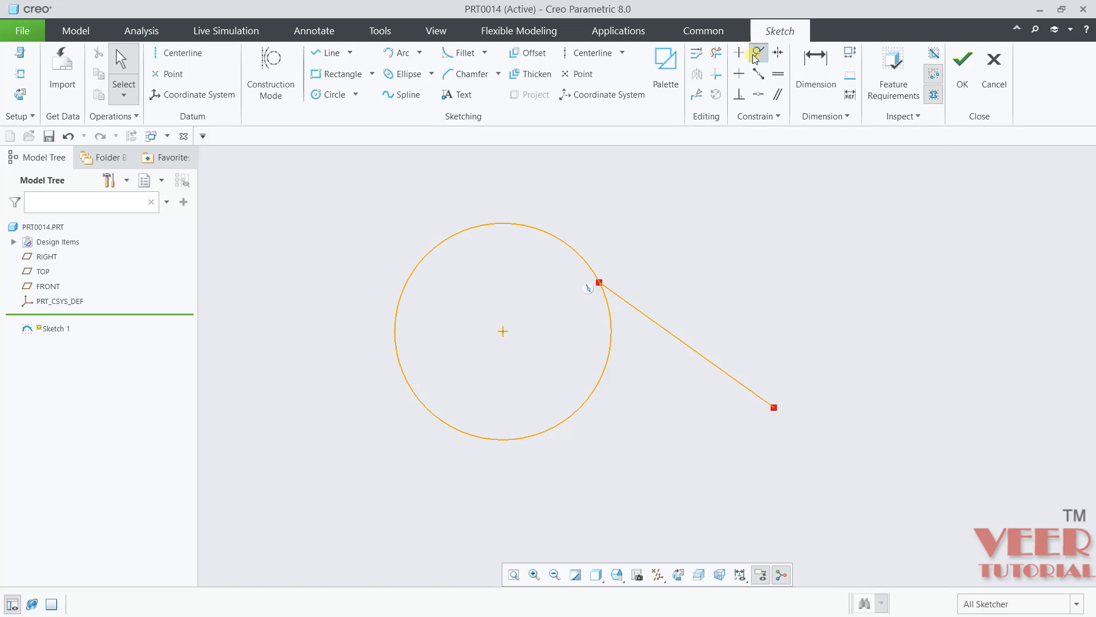
click(612, 322)
click(637, 310)
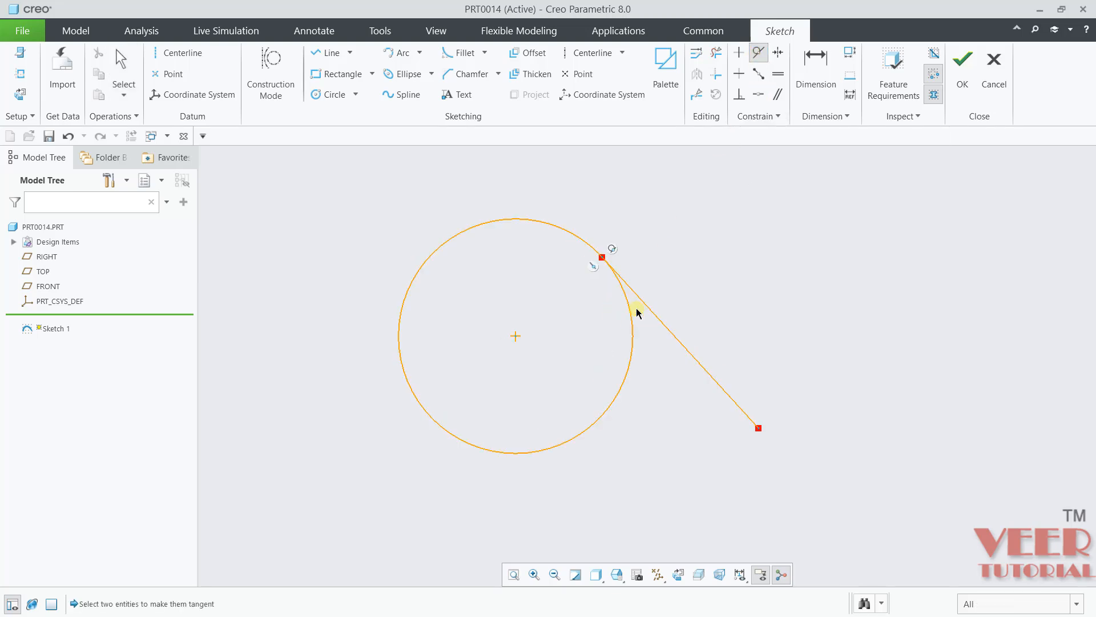
- Examine the contact point between the circle and the attached slanted line up close and end the Tangent constraint command
scroll(616, 237, down, 5)
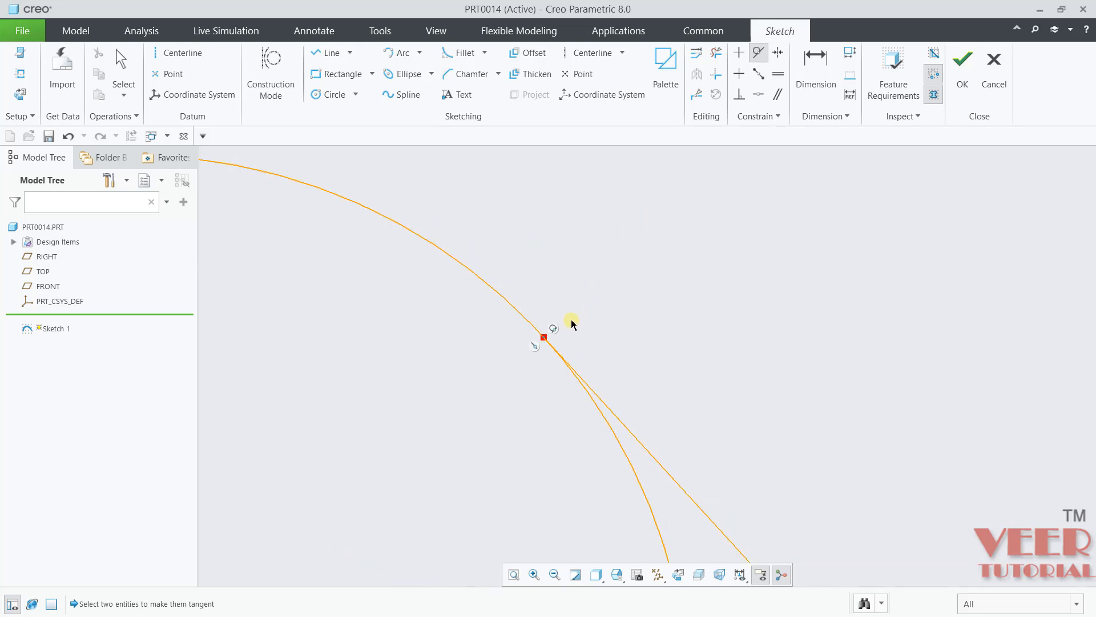
middle_click(555, 330)
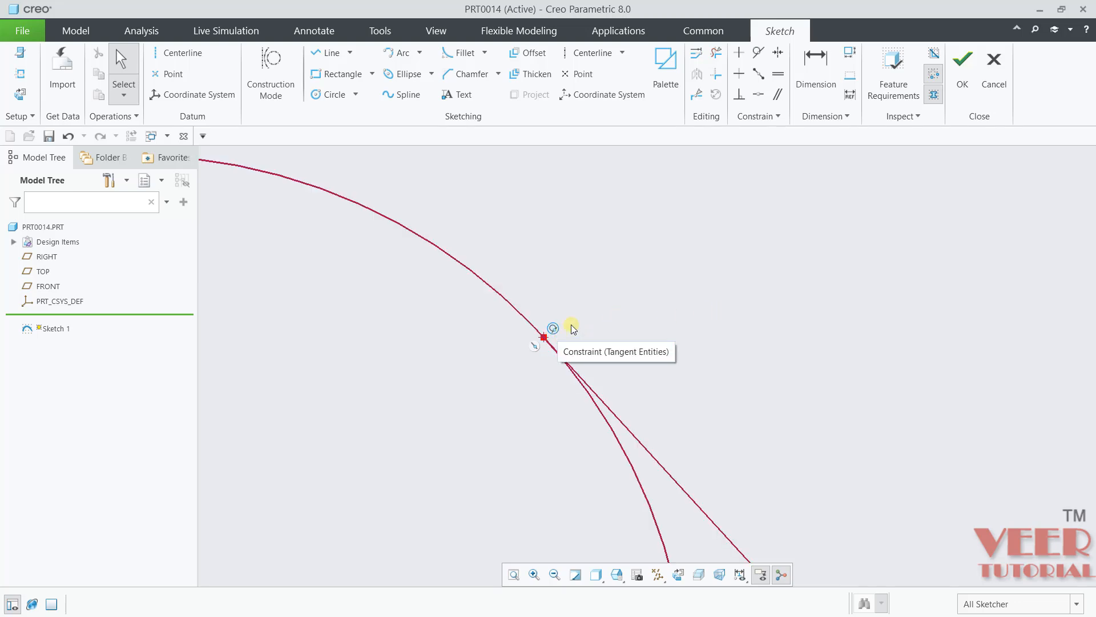
scroll(538, 318, up, 5)
scroll(472, 345, up, 4)
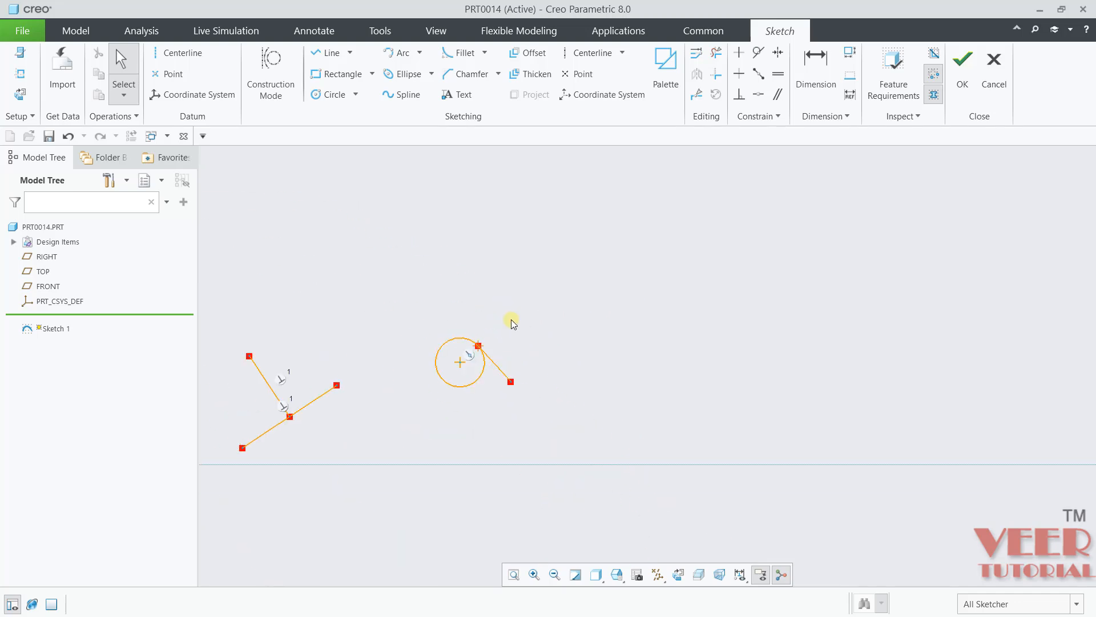
- Sketch two separate slanted lines at different angles and lengths in the empty area to the right of the circle
scroll(638, 319, down, 3)
scroll(643, 323, down, 3)
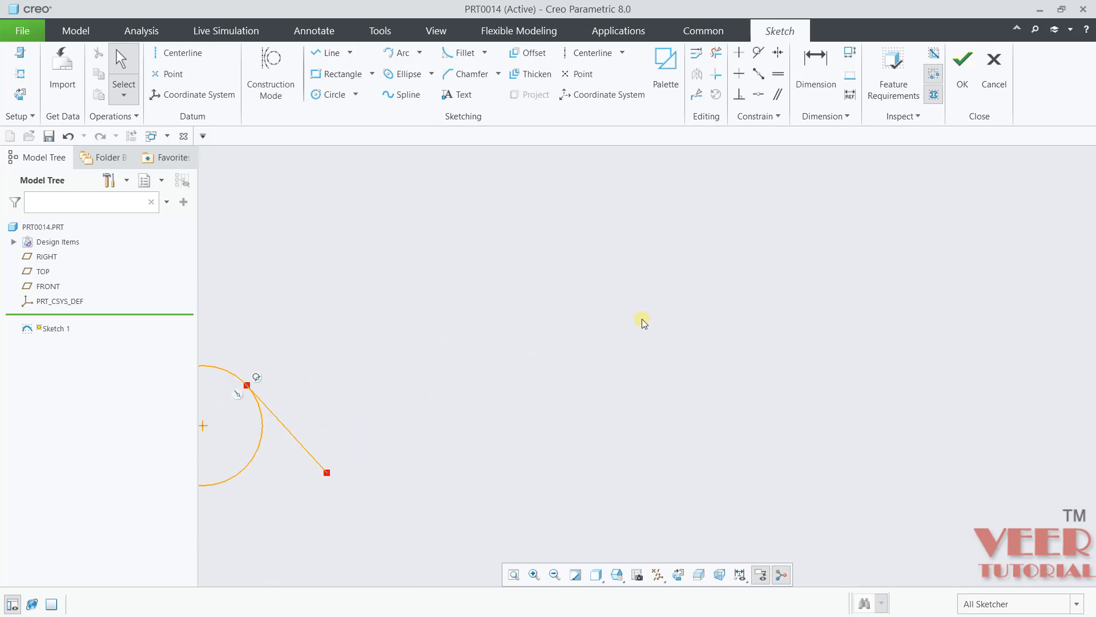
click(330, 53)
click(446, 522)
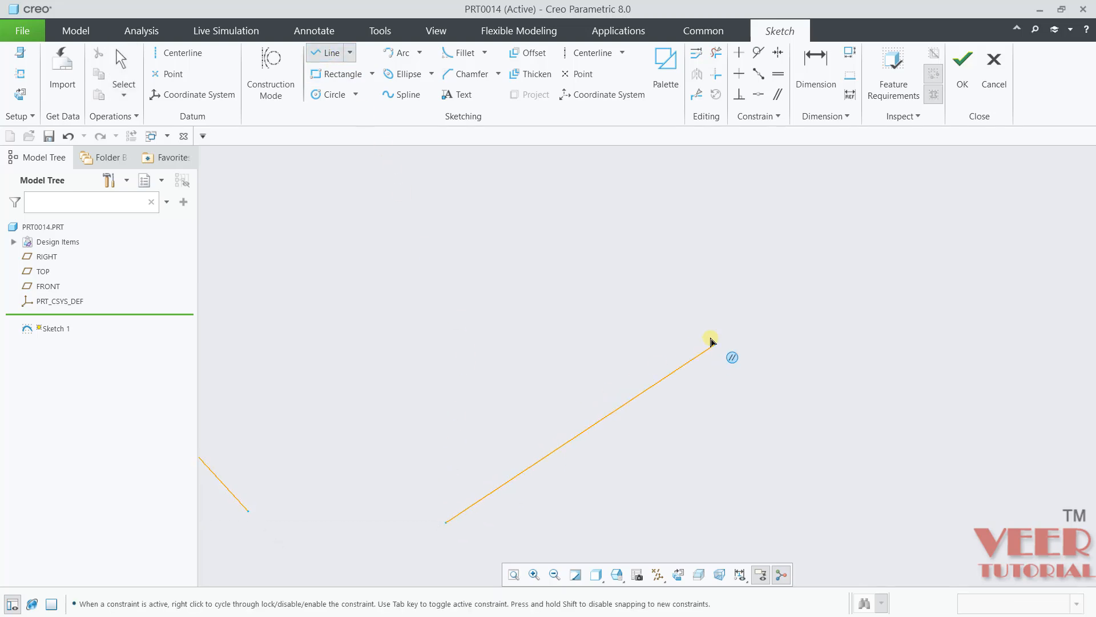
click(676, 345)
middle_click(745, 304)
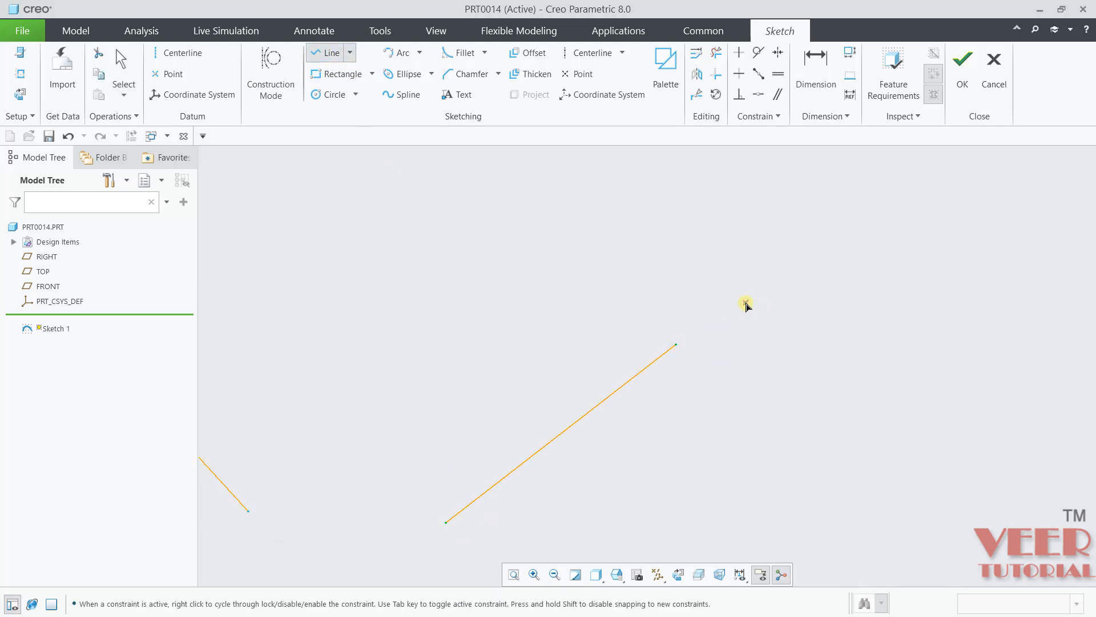
click(390, 445)
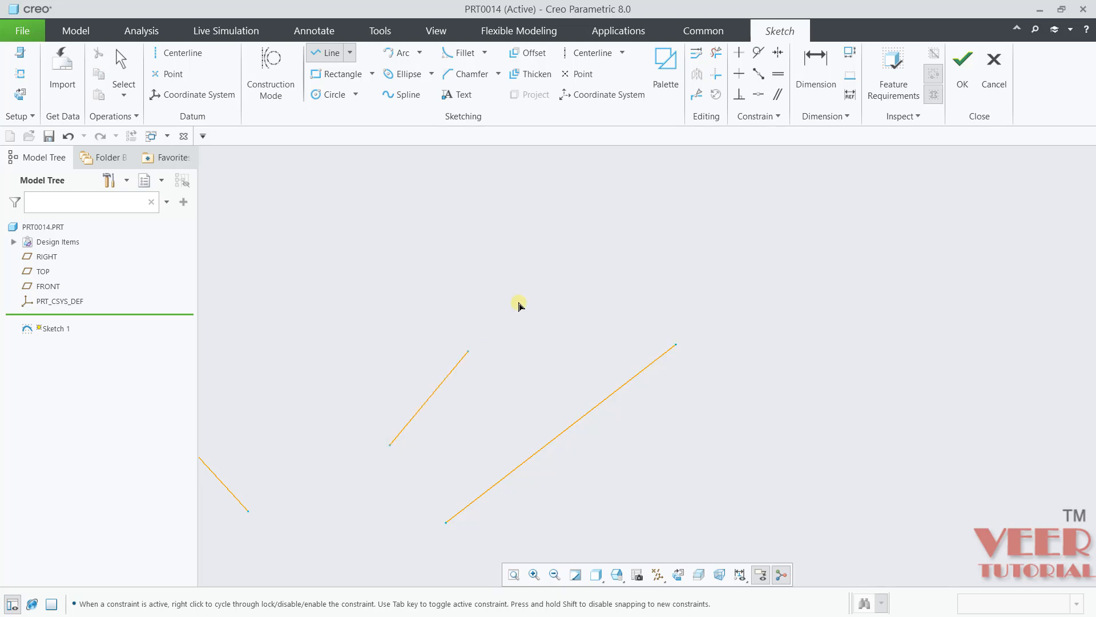
click(551, 278)
middle_click(622, 263)
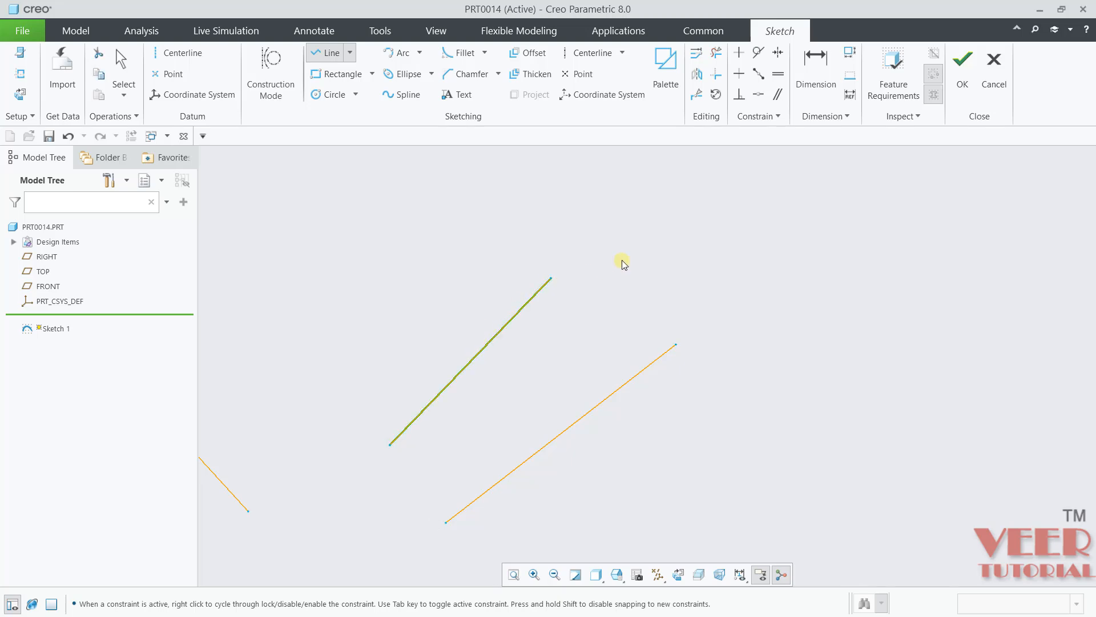
middle_click(628, 259)
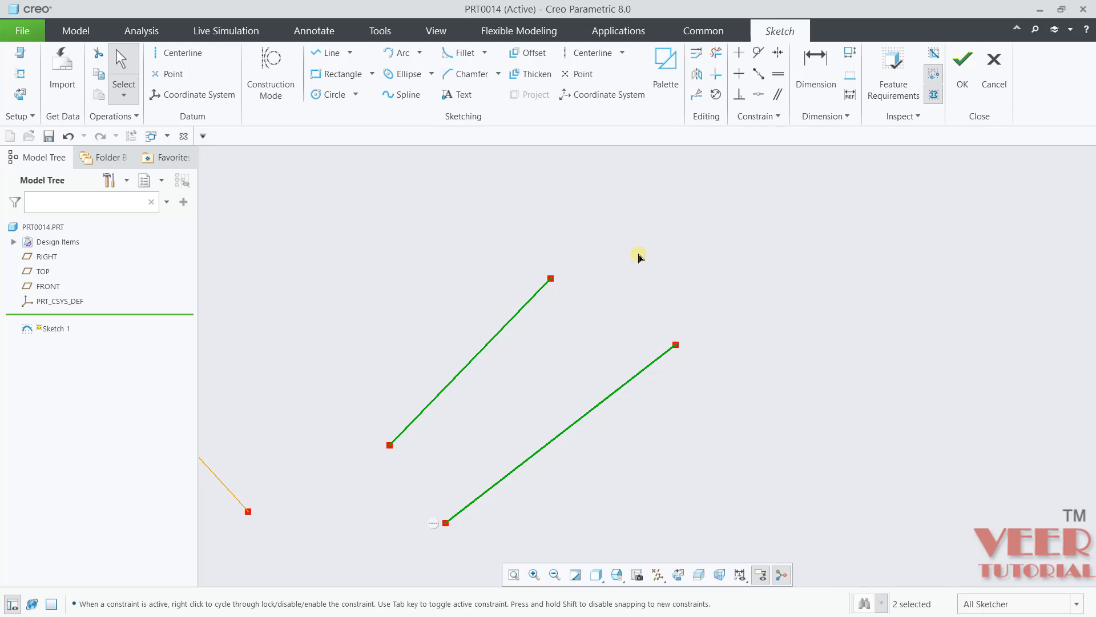
click(634, 252)
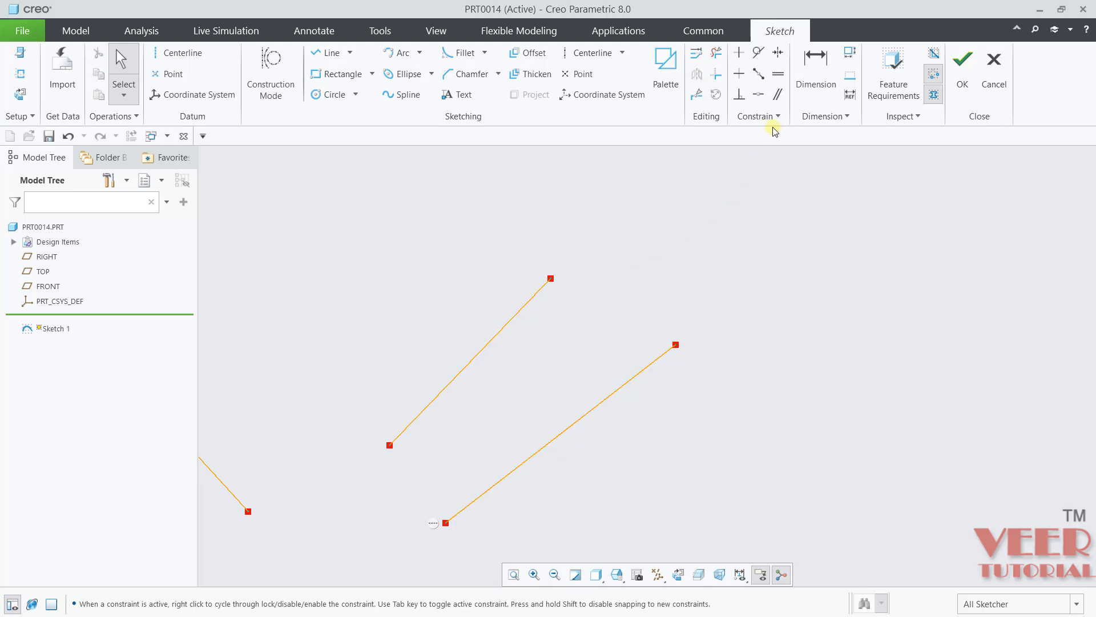
- Apply a Parallel constraint between the two new slanted lines
click(777, 96)
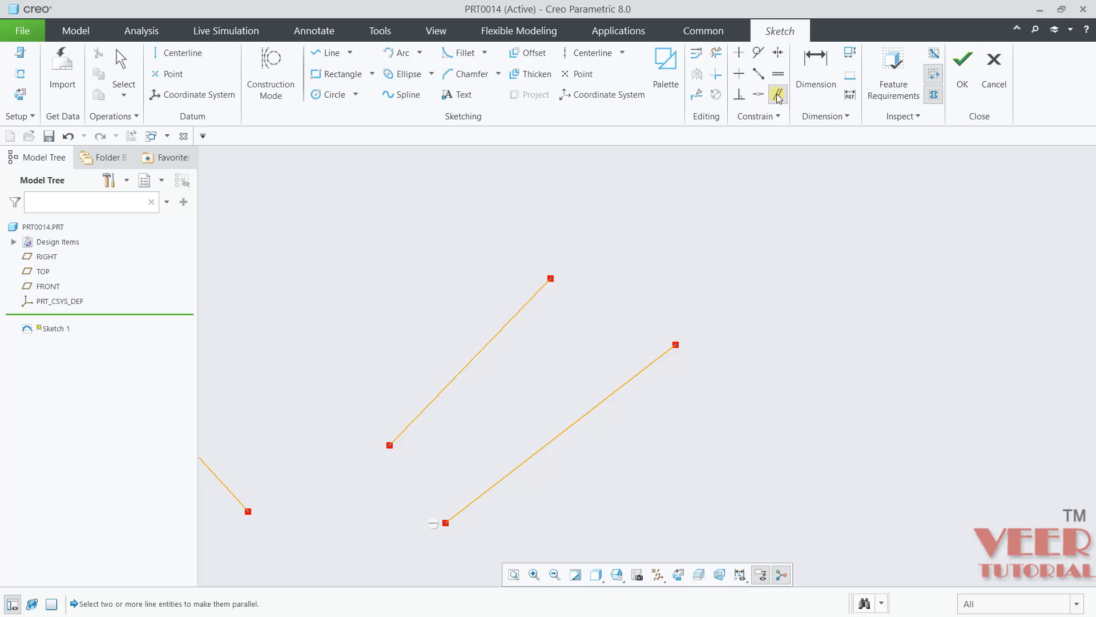
click(608, 399)
click(492, 339)
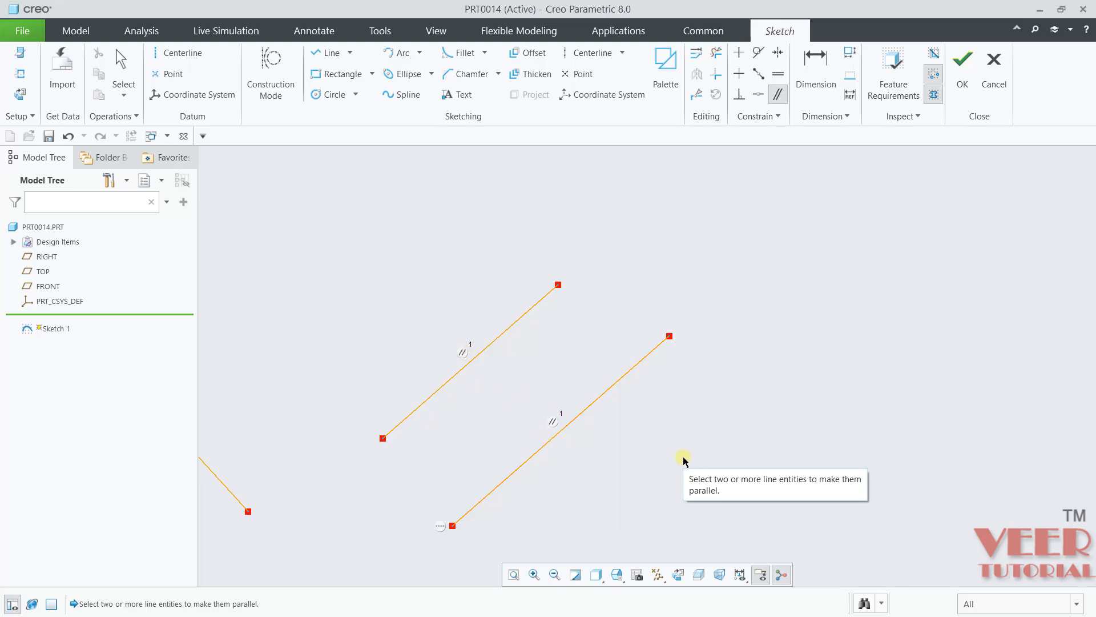
middle_click(760, 361)
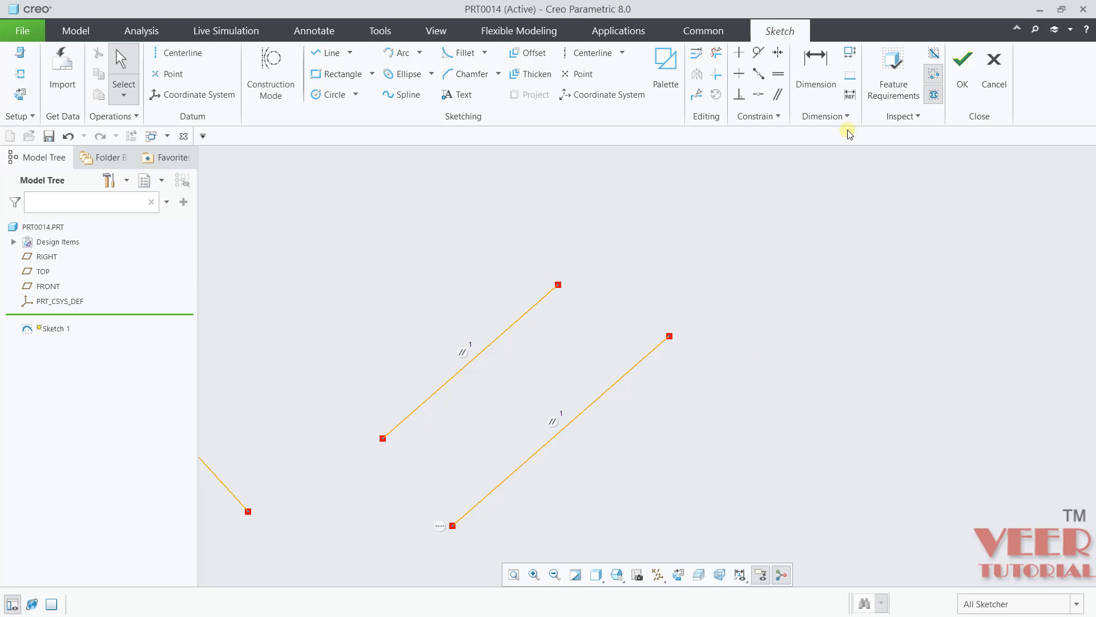
- Apply an Equal constraint to the two parallel lines so their lengths match
click(781, 71)
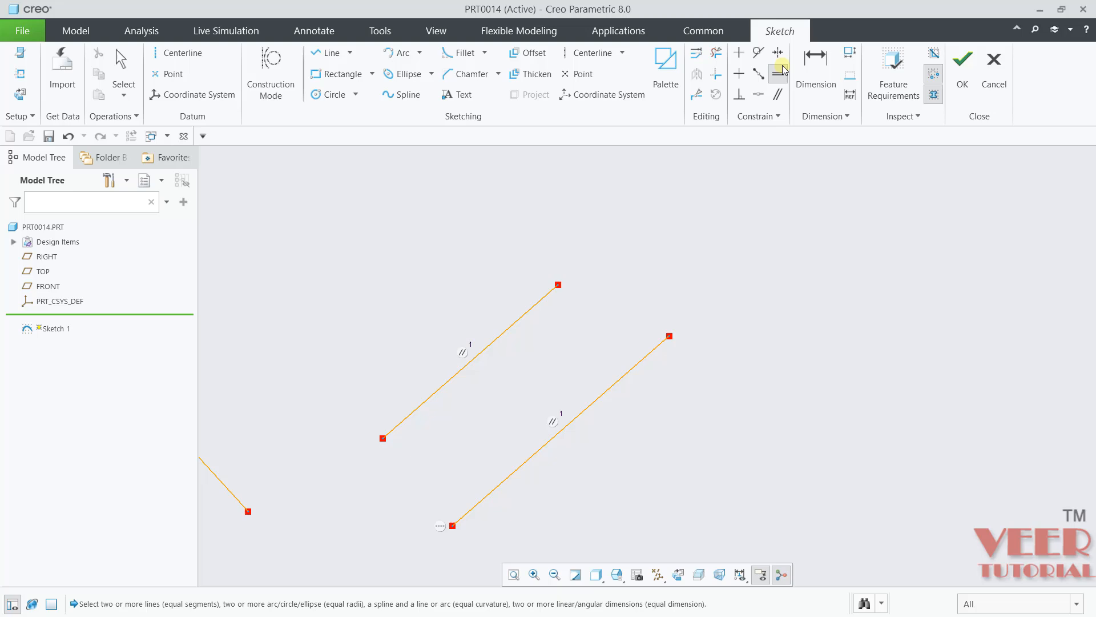
click(634, 371)
click(526, 314)
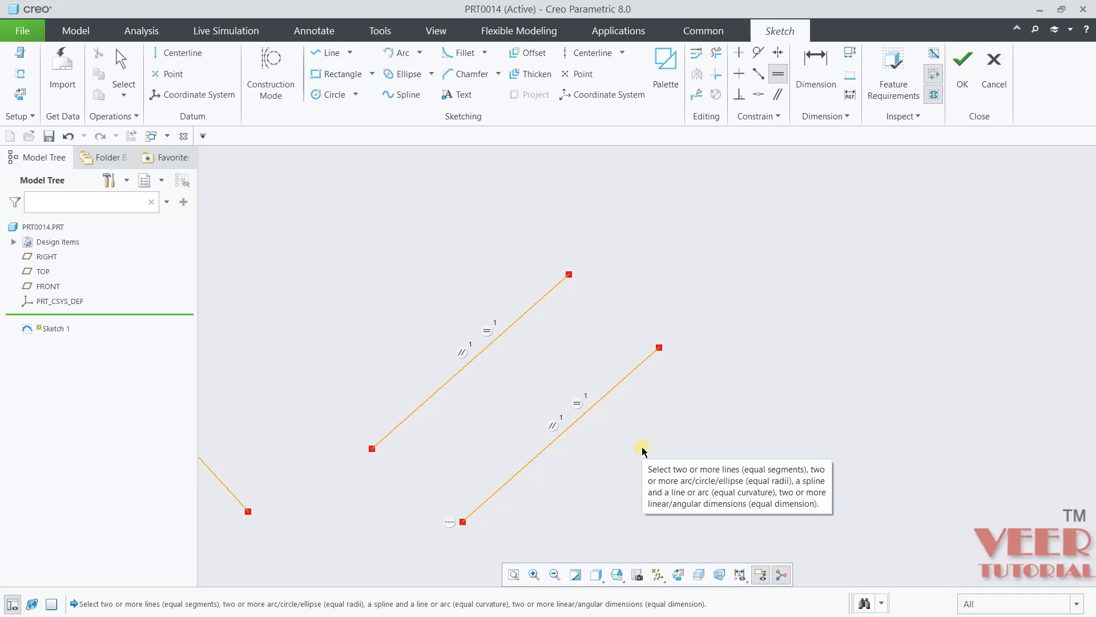
- Sketch two separate circles in empty space beyond the parallel lines, a small one and a clearly larger one to its right
scroll(405, 452, up, 7)
scroll(495, 437, down, 4)
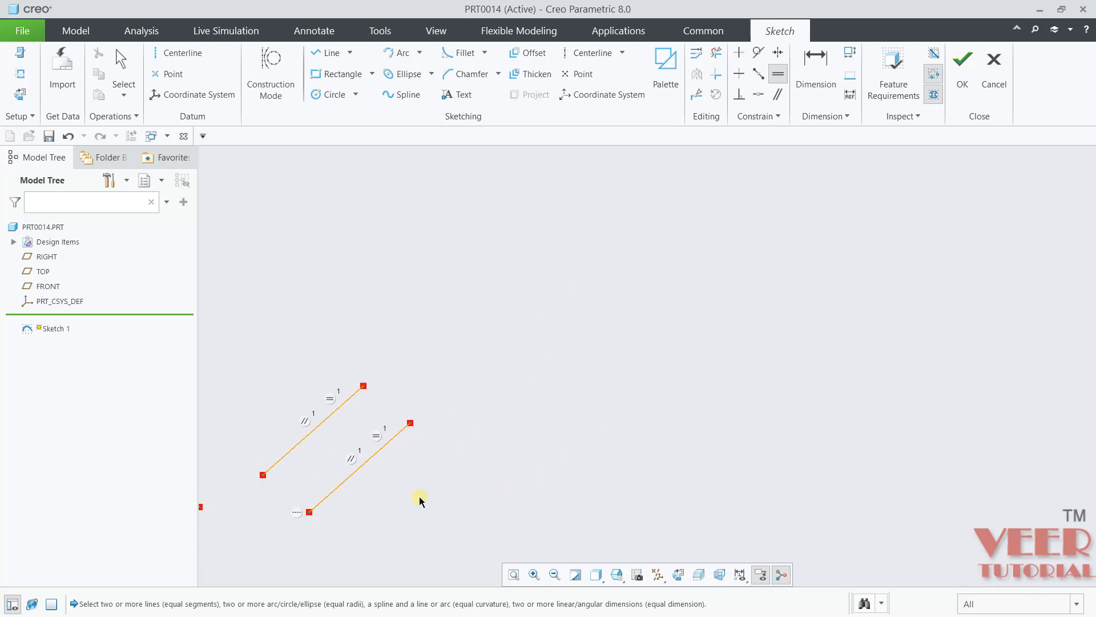
scroll(482, 353, up, 3)
scroll(587, 251, down, 4)
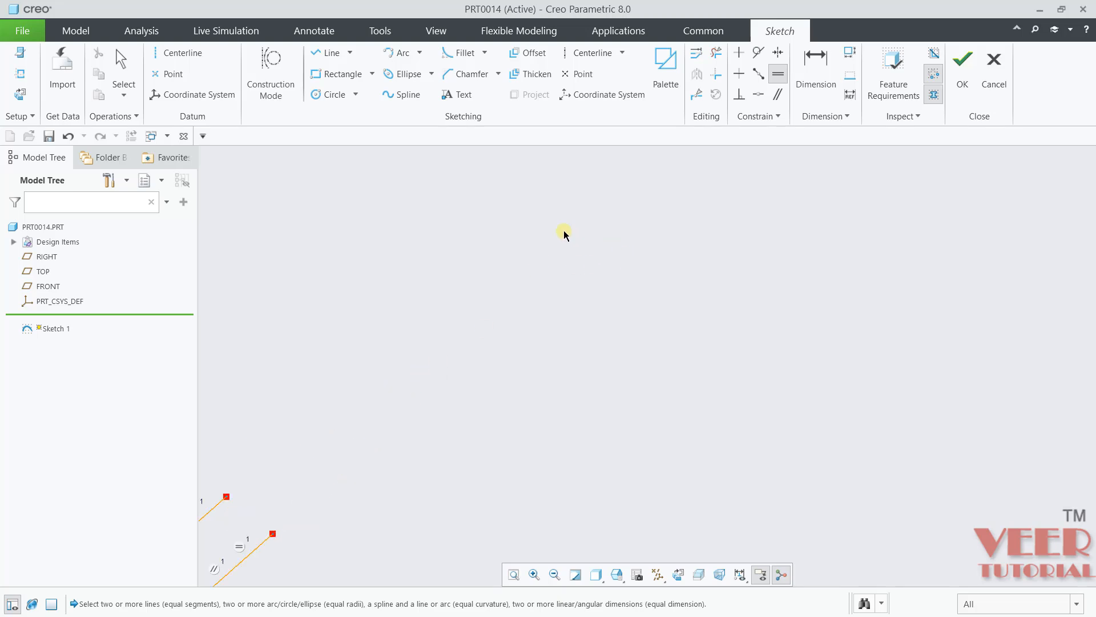
click(355, 94)
click(297, 113)
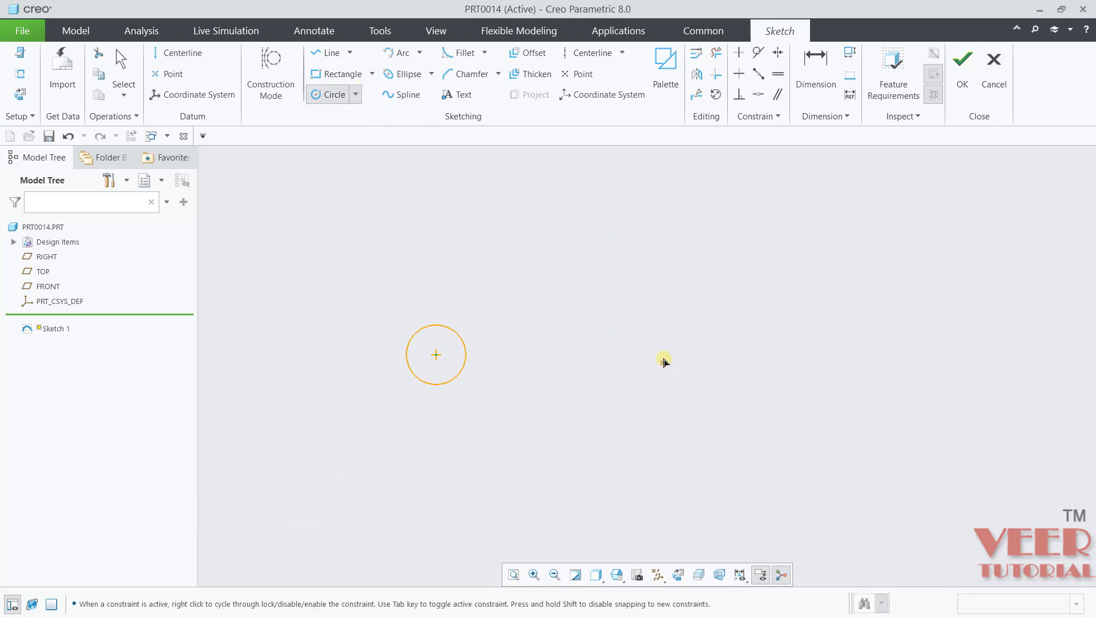
click(692, 267)
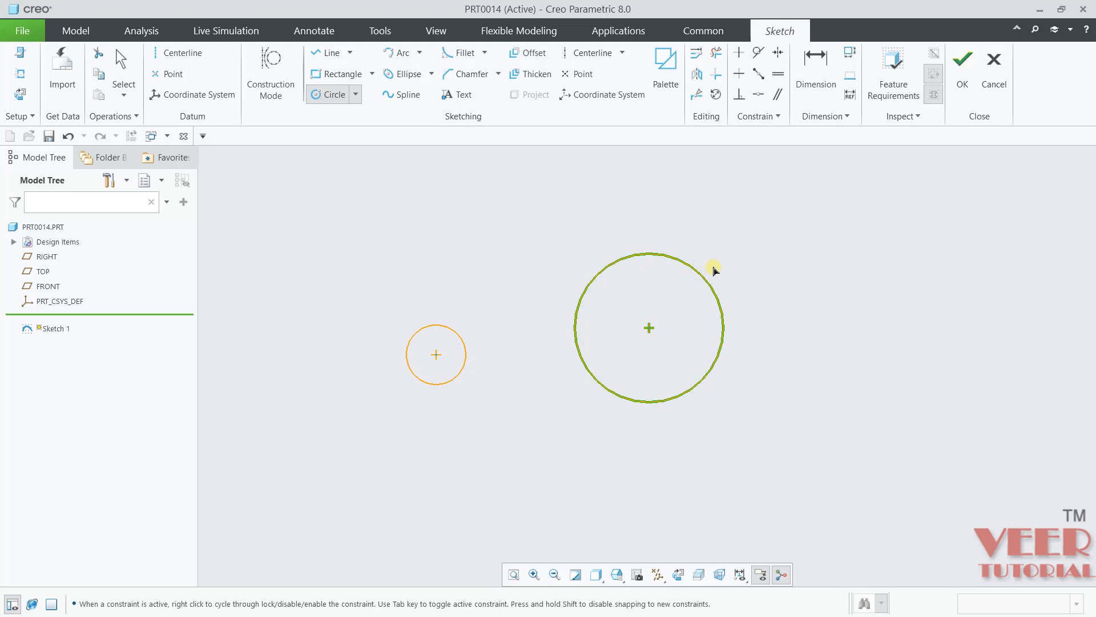
middle_click(844, 260)
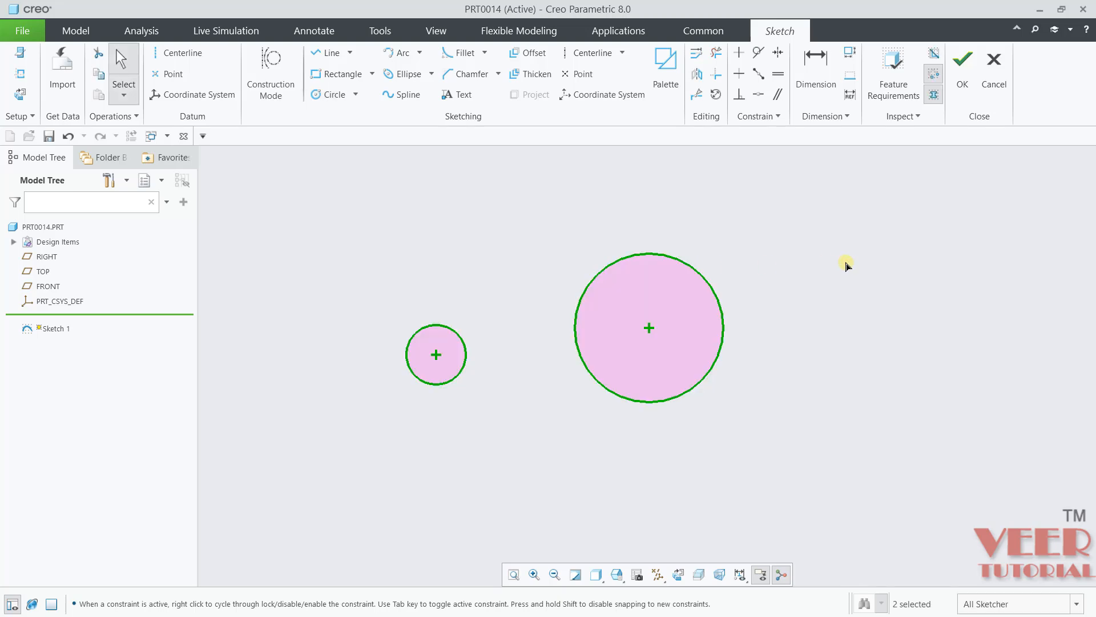
- Apply an Equal constraint between the small and the large circle so their radii match
click(778, 72)
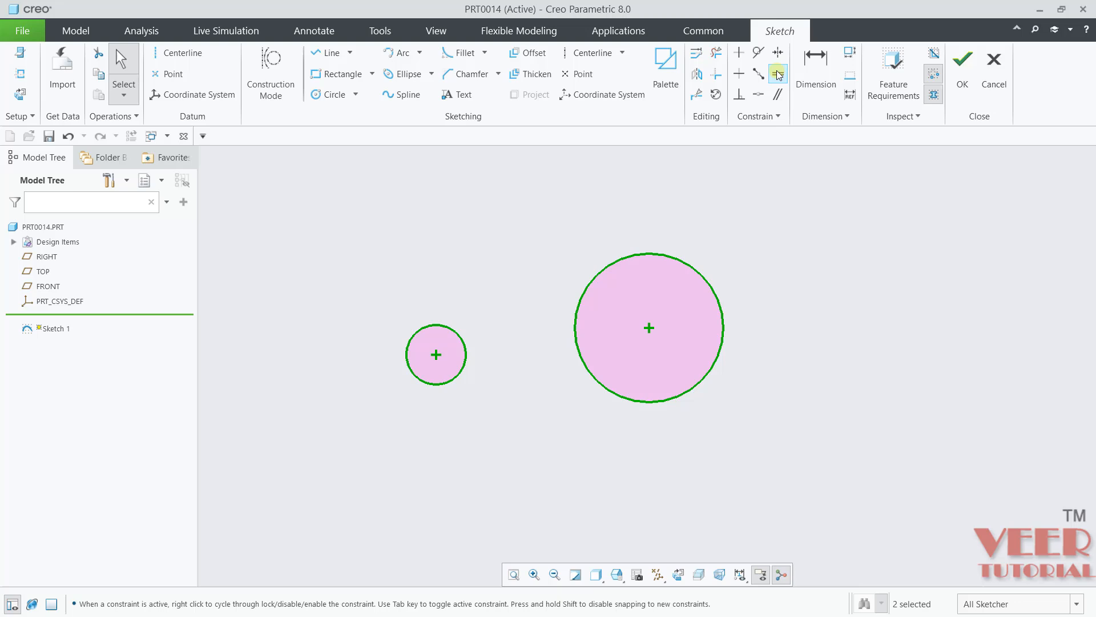
click(444, 328)
click(621, 260)
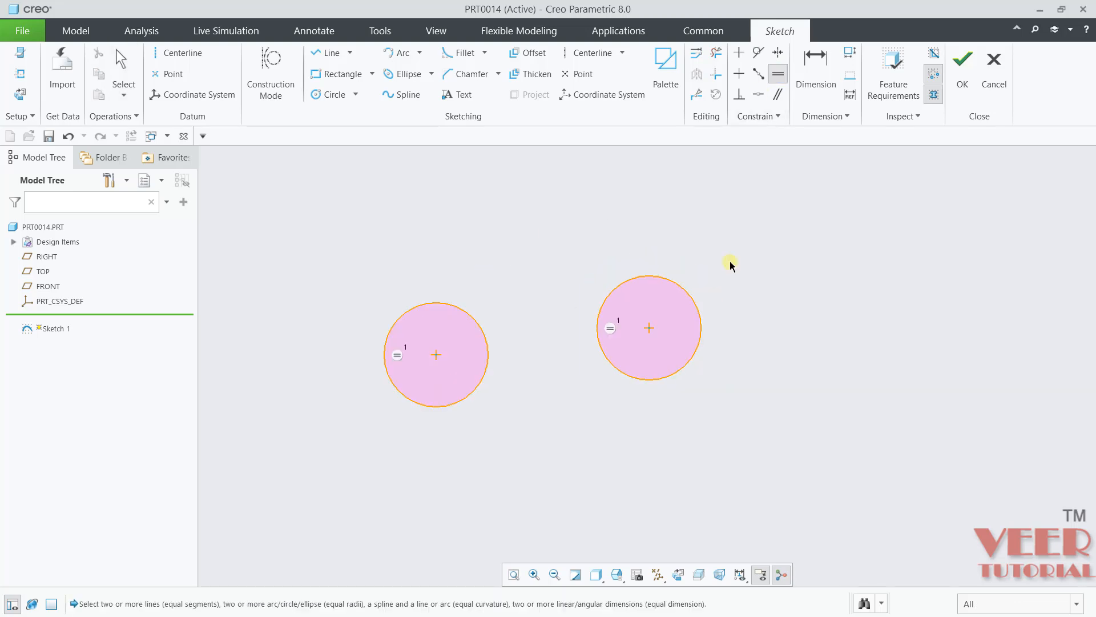
middle_click(811, 364)
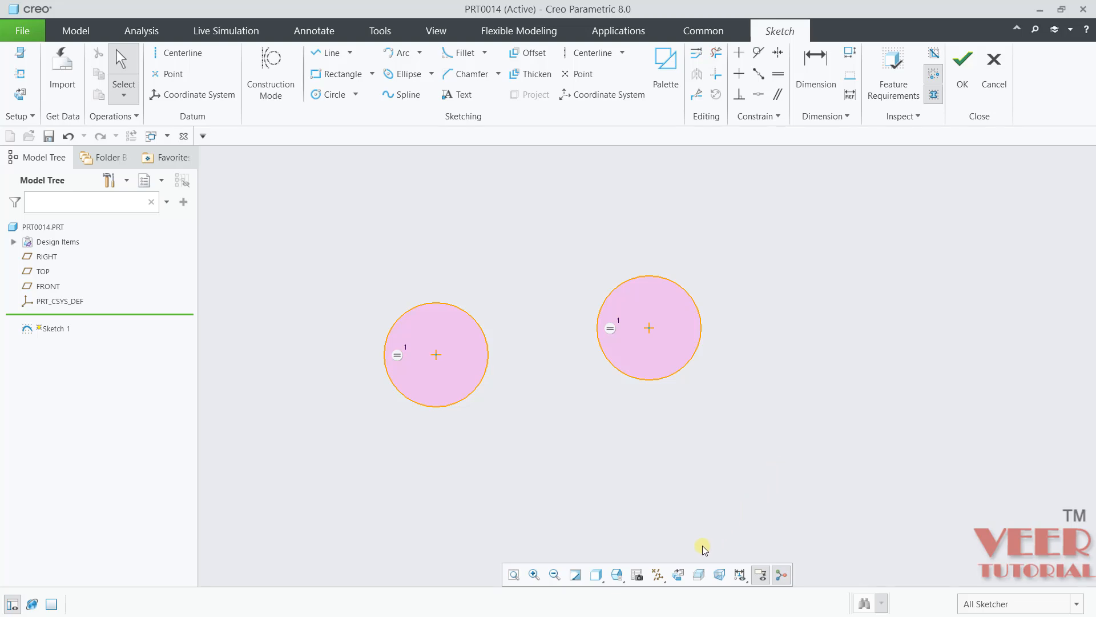
- Turn on the display of sketch dimensions and set the left circle's diameter to 400
click(740, 574)
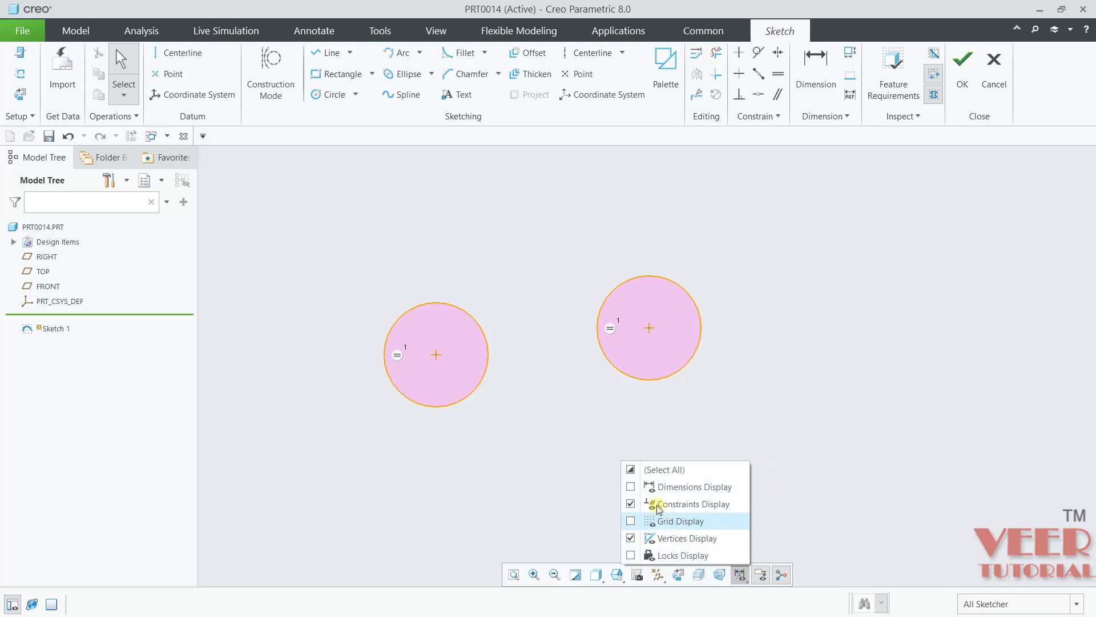
click(632, 487)
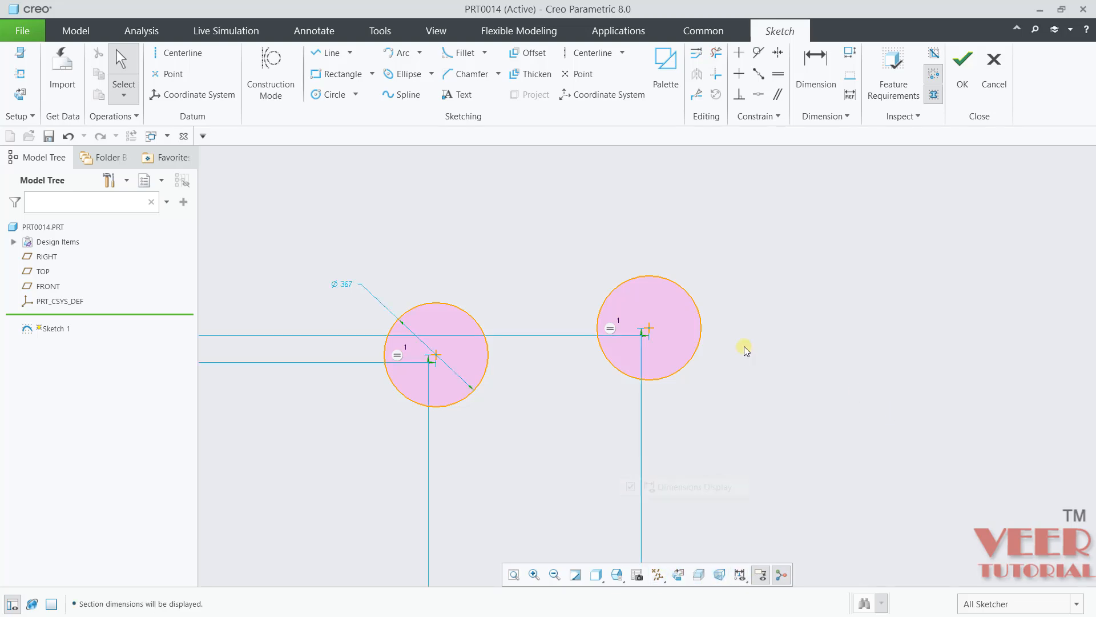
double_click(348, 284)
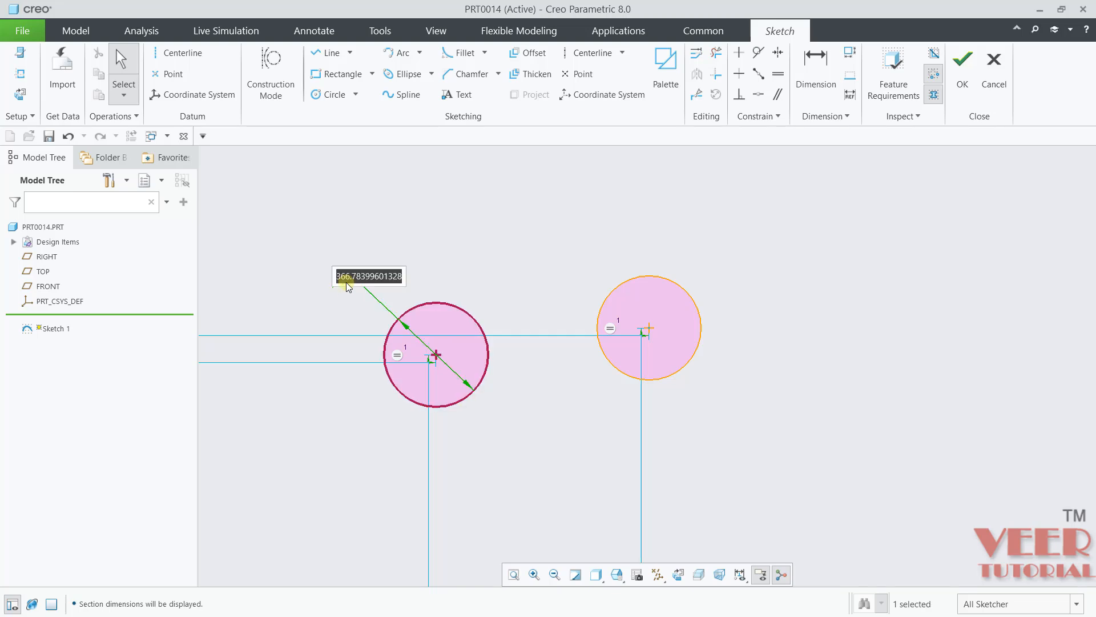
text(400)
key(Return)
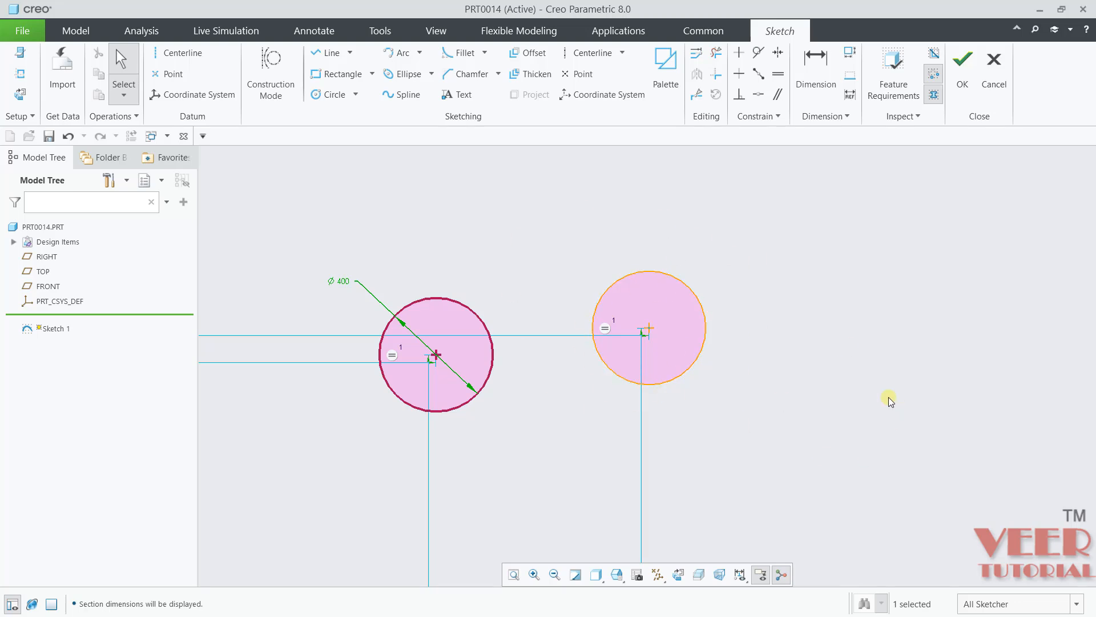
- Sketch a corner rectangle about 1772 wide and 842 high in an empty area away from the equal circles
scroll(478, 378, down, 4)
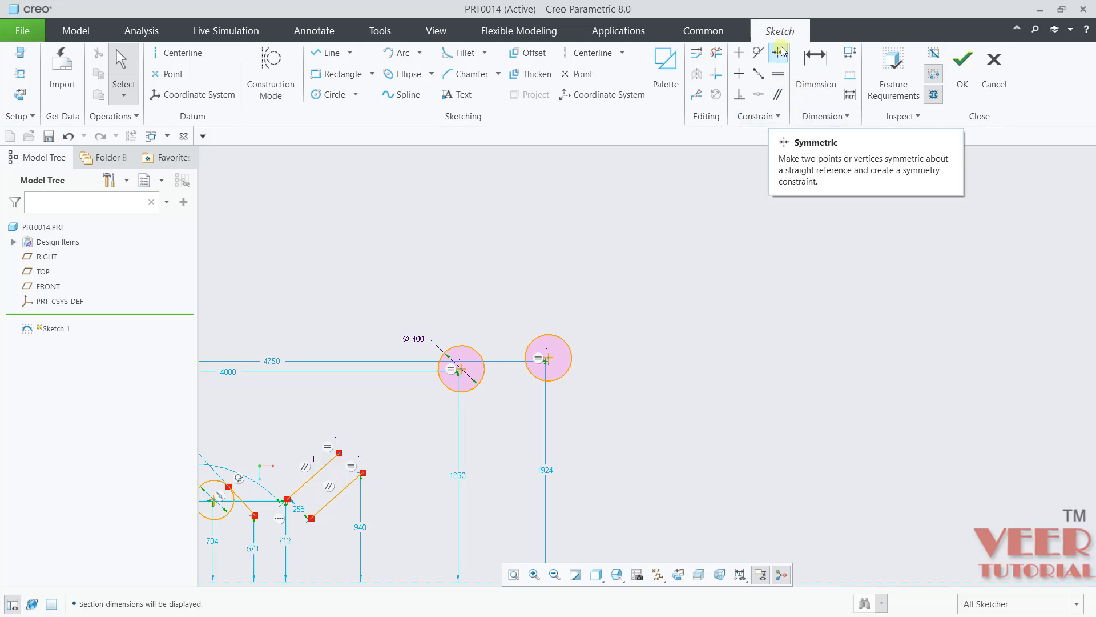
scroll(842, 335, down, 5)
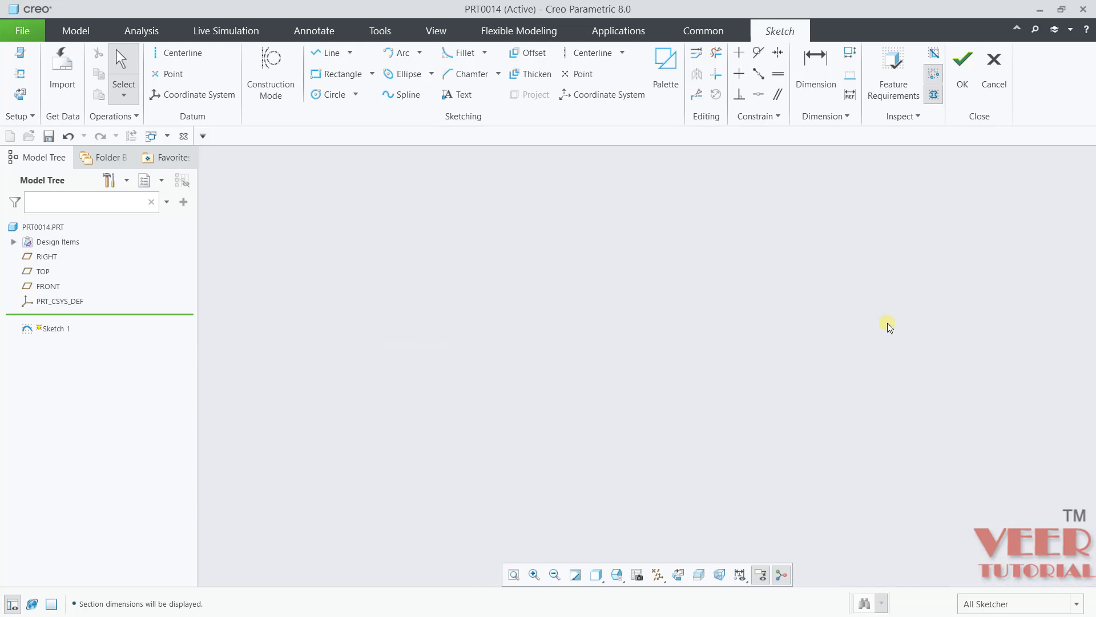
scroll(724, 340, up, 2)
scroll(789, 370, down, 2)
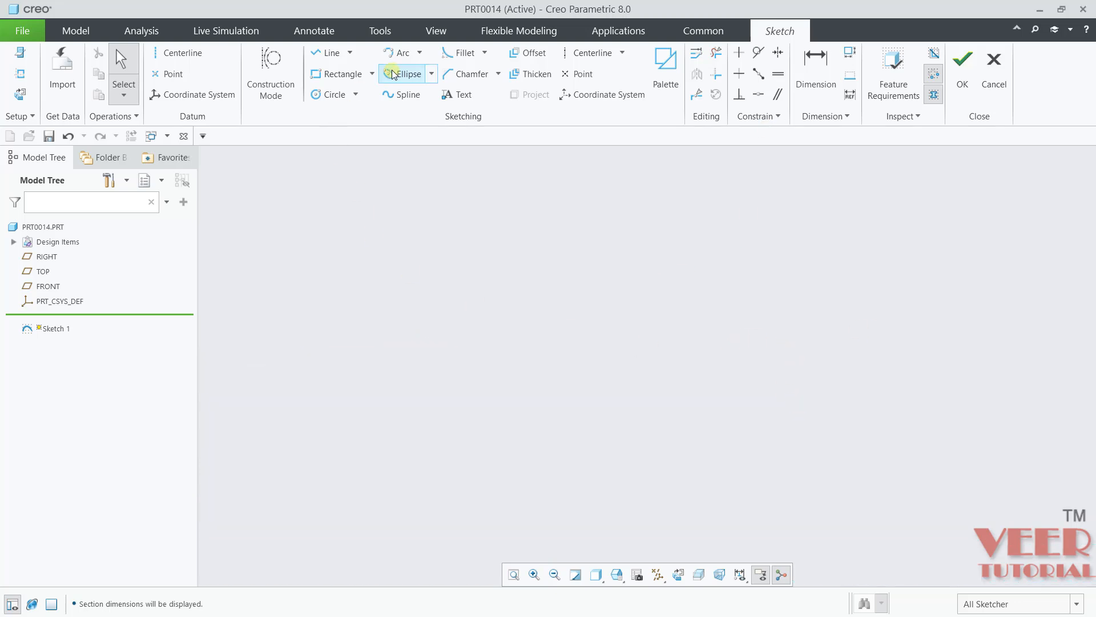
click(340, 74)
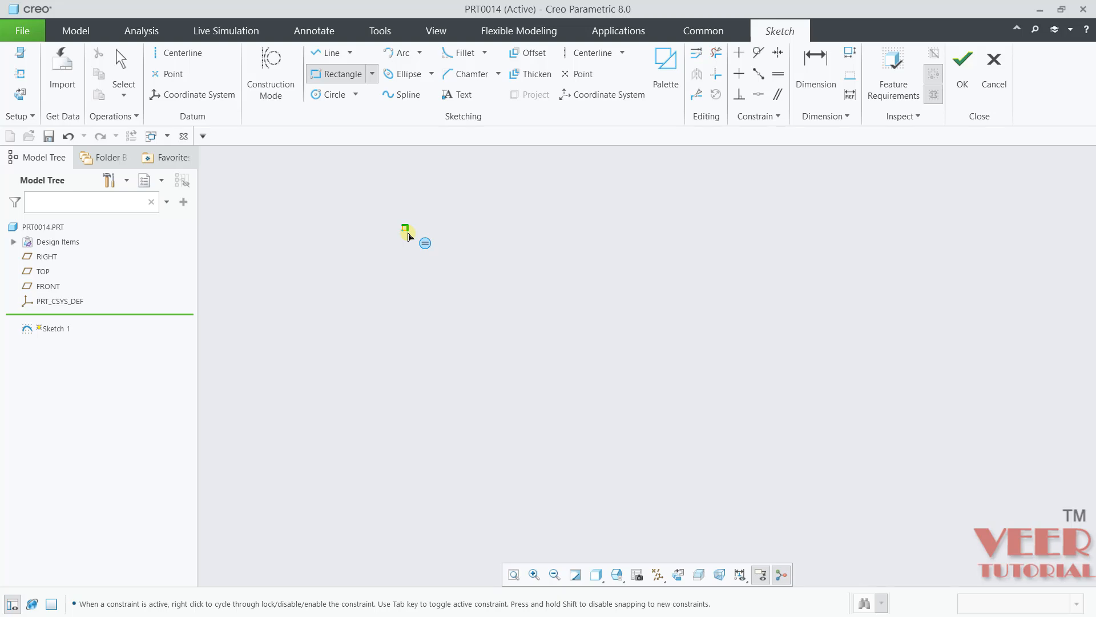
click(404, 227)
click(731, 427)
click(805, 417)
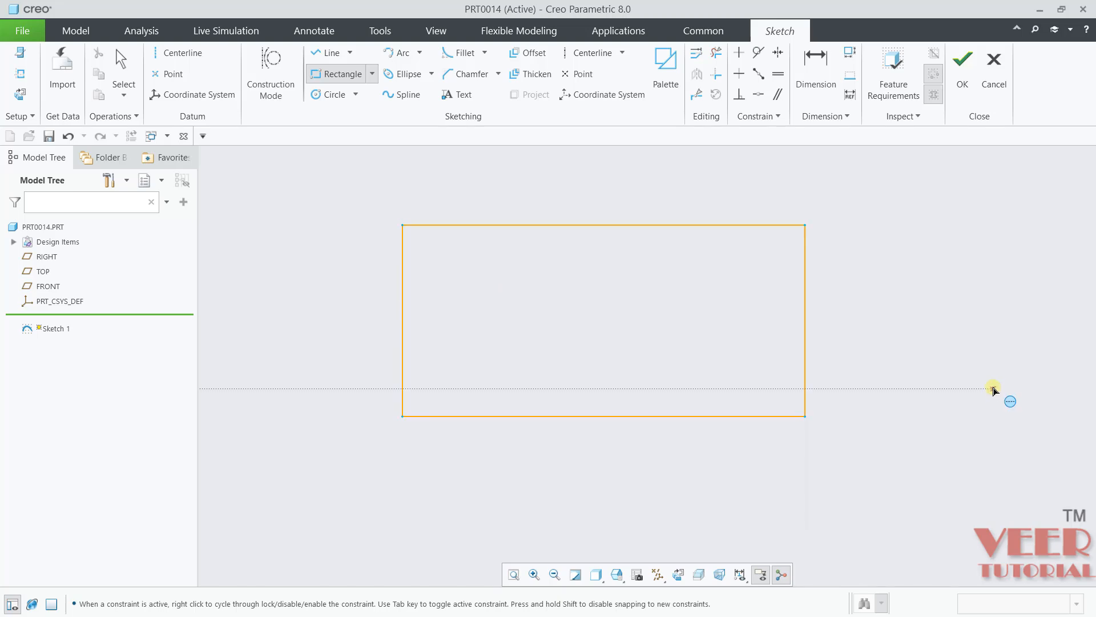
middle_click(993, 390)
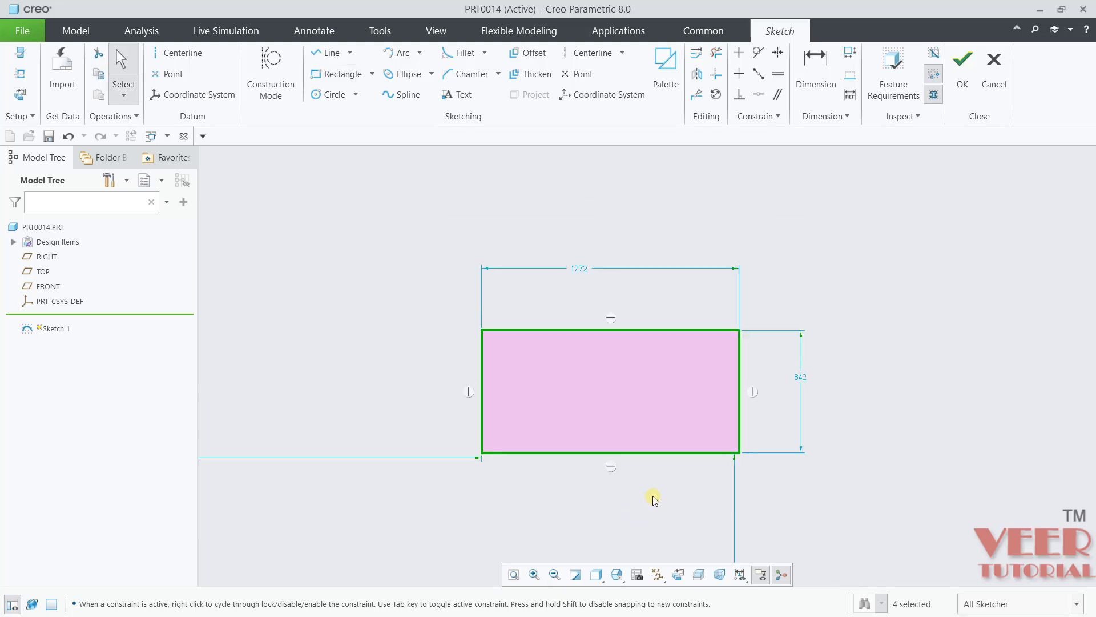
- Draw a vertical and a horizontal centerline across the rectangle, about 558 from its left edge and about 284 above its bottom edge
click(591, 52)
click(513, 199)
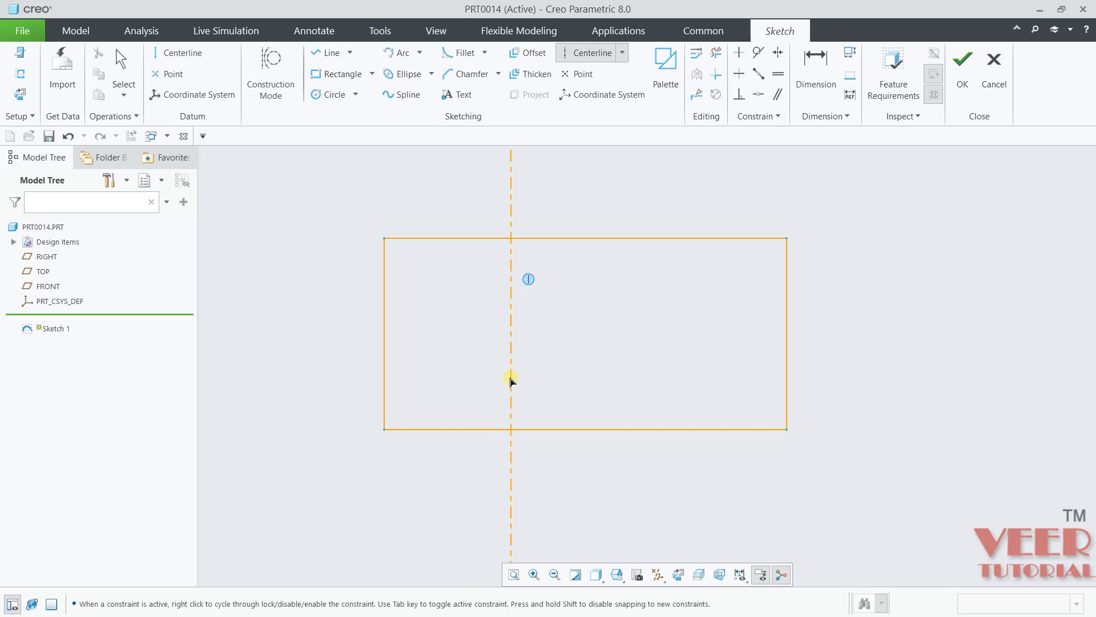
click(512, 379)
click(307, 364)
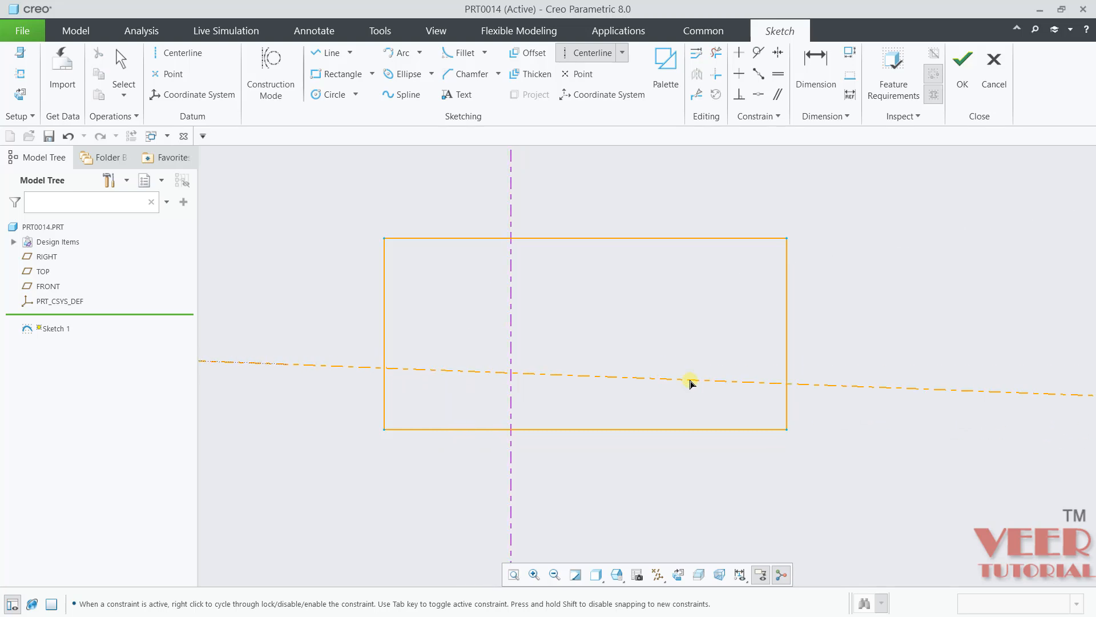
click(936, 320)
middle_click(976, 303)
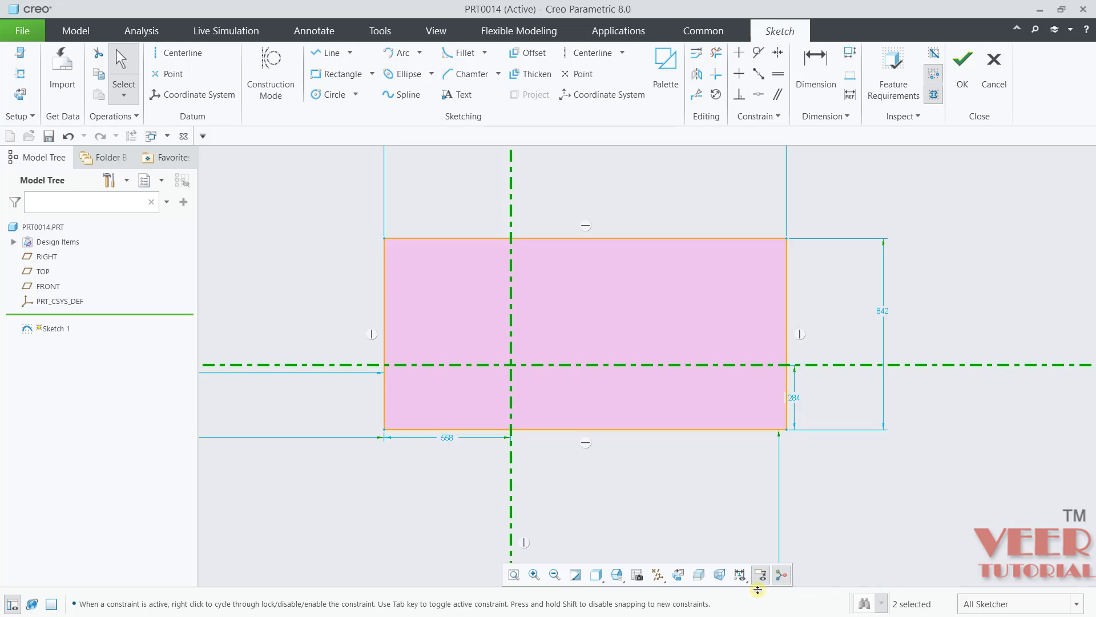
- Turn off the display of sketch dimensions and clear the selection of the two centerlines
click(740, 575)
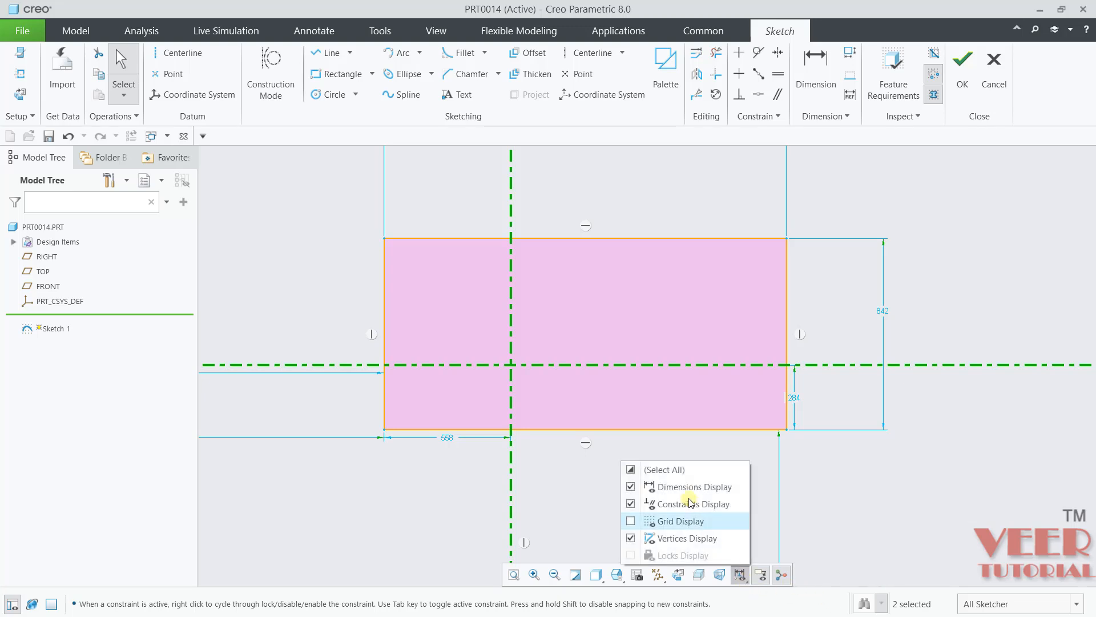
click(631, 487)
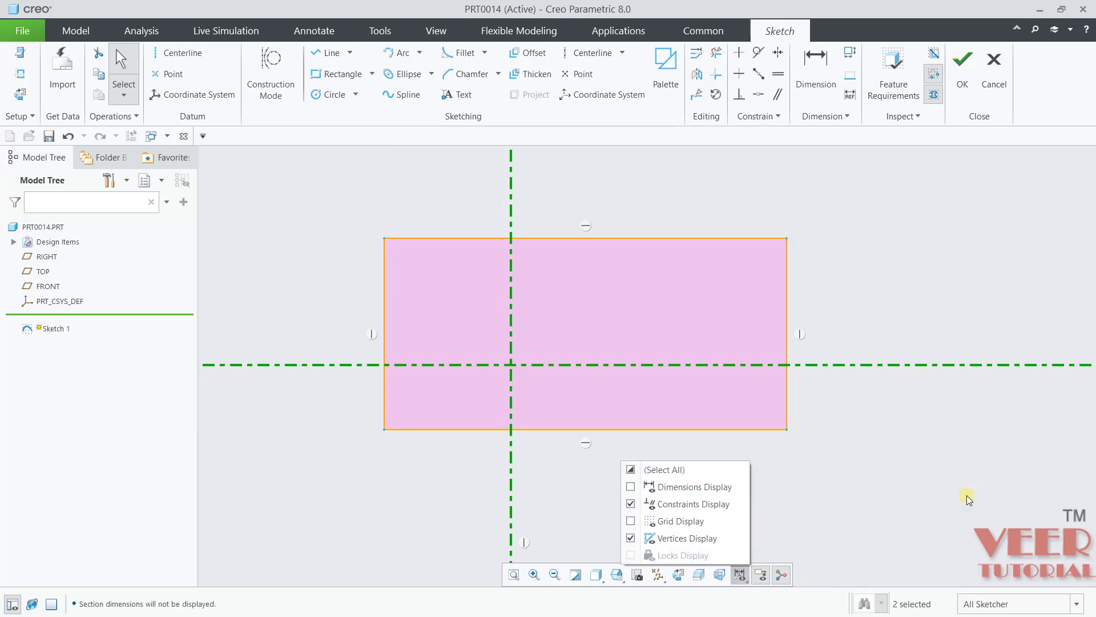
scroll(790, 437, down, 2)
scroll(827, 382, up, 3)
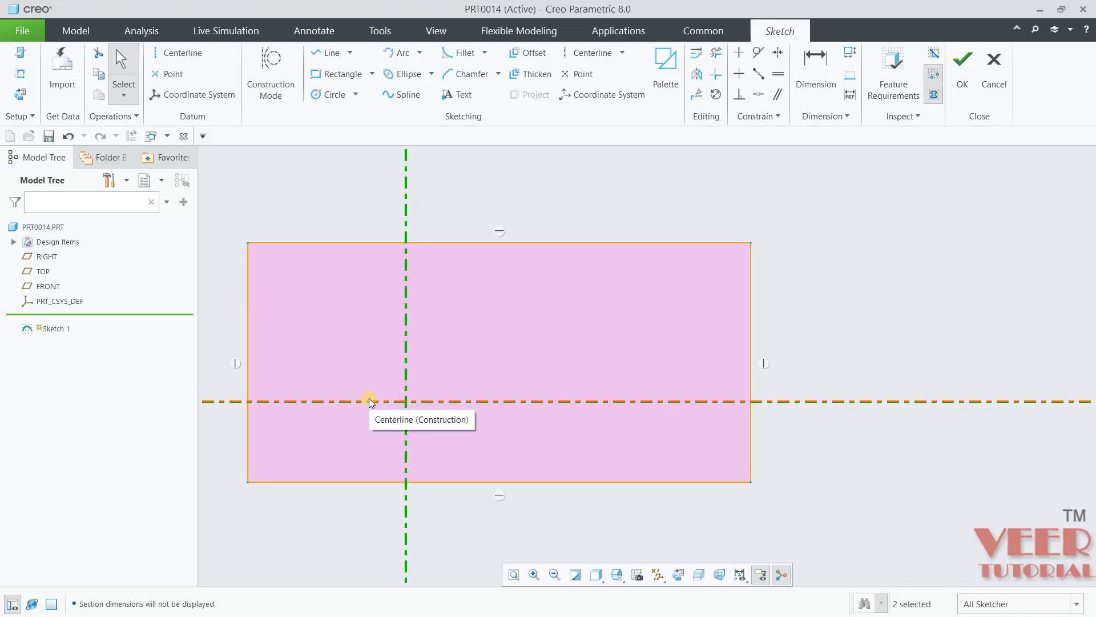
click(988, 271)
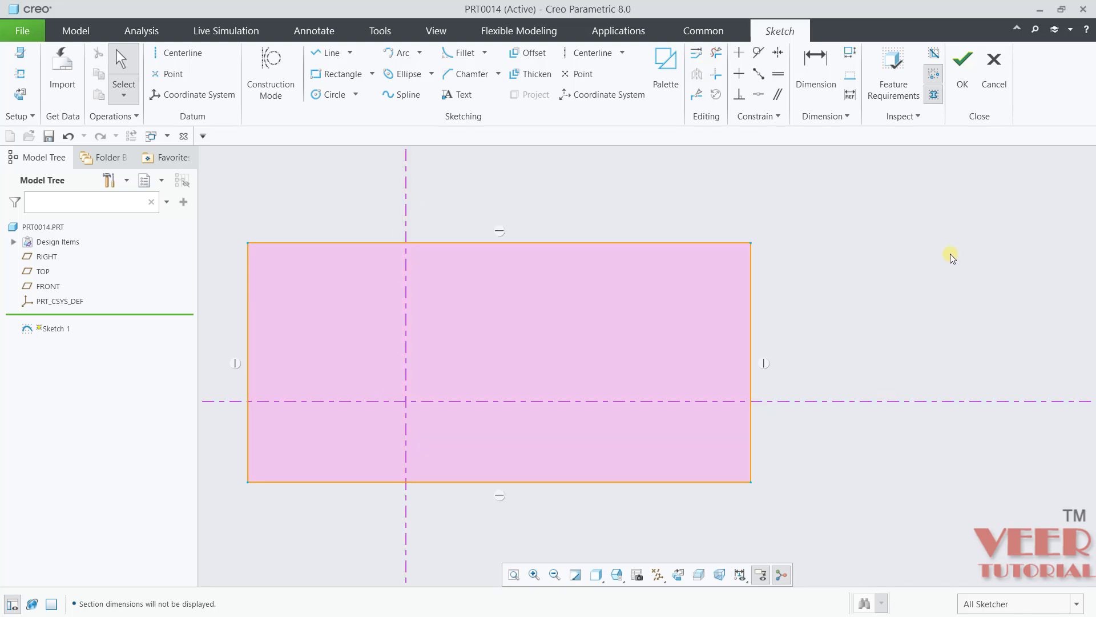
- Apply a Symmetric constraint to the rectangle's upper-right and lower-right corners about the horizontal centerline
click(777, 54)
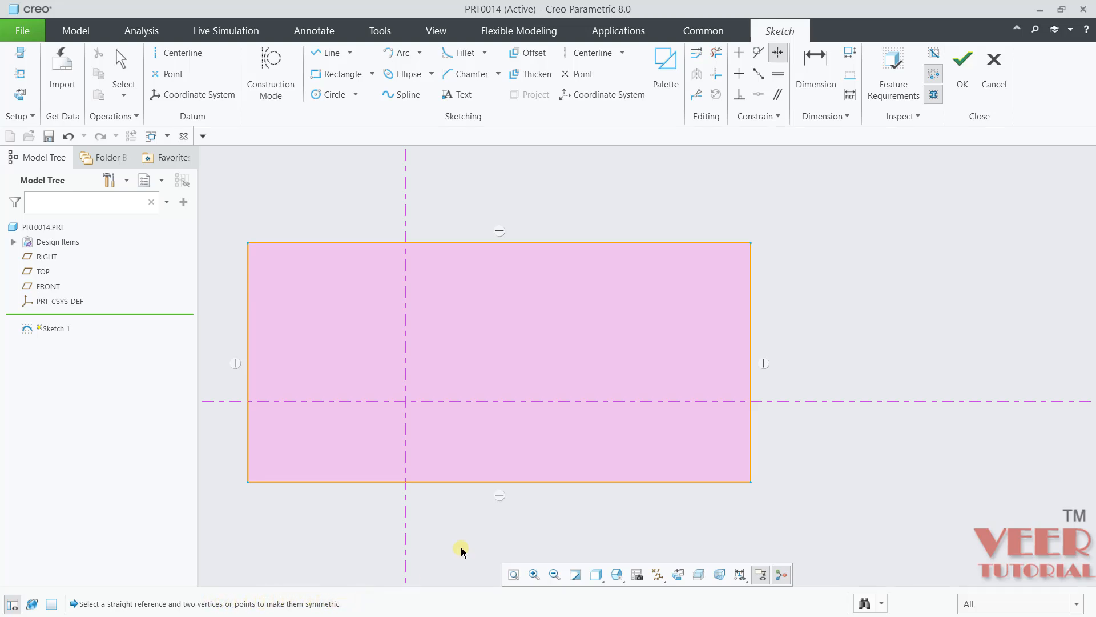
scroll(812, 276, up, 1)
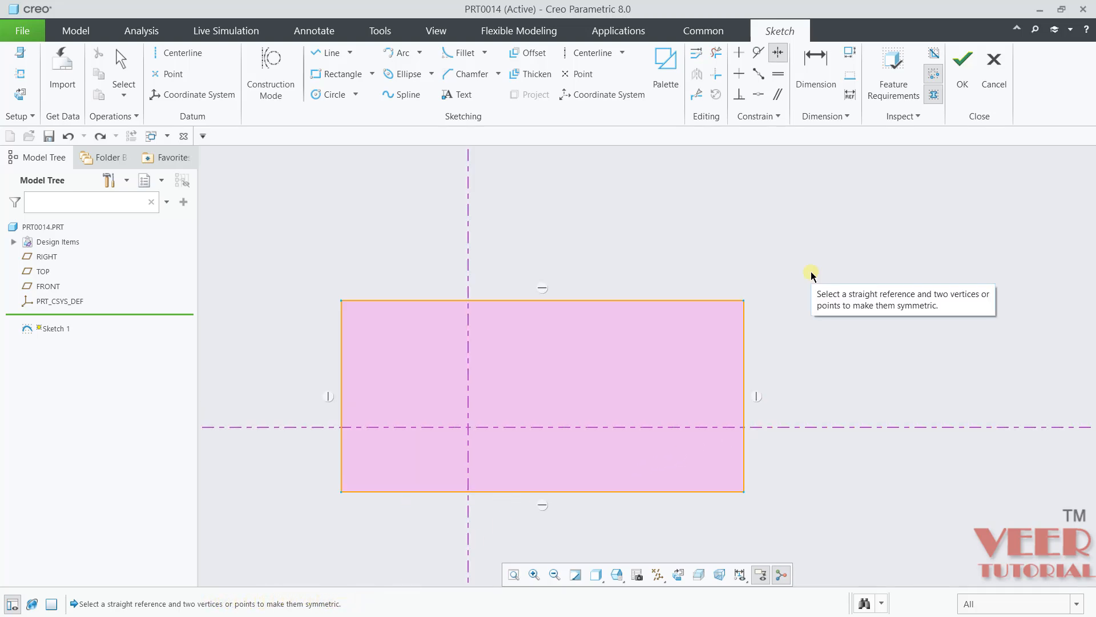
click(612, 428)
scroll(859, 377, down, 2)
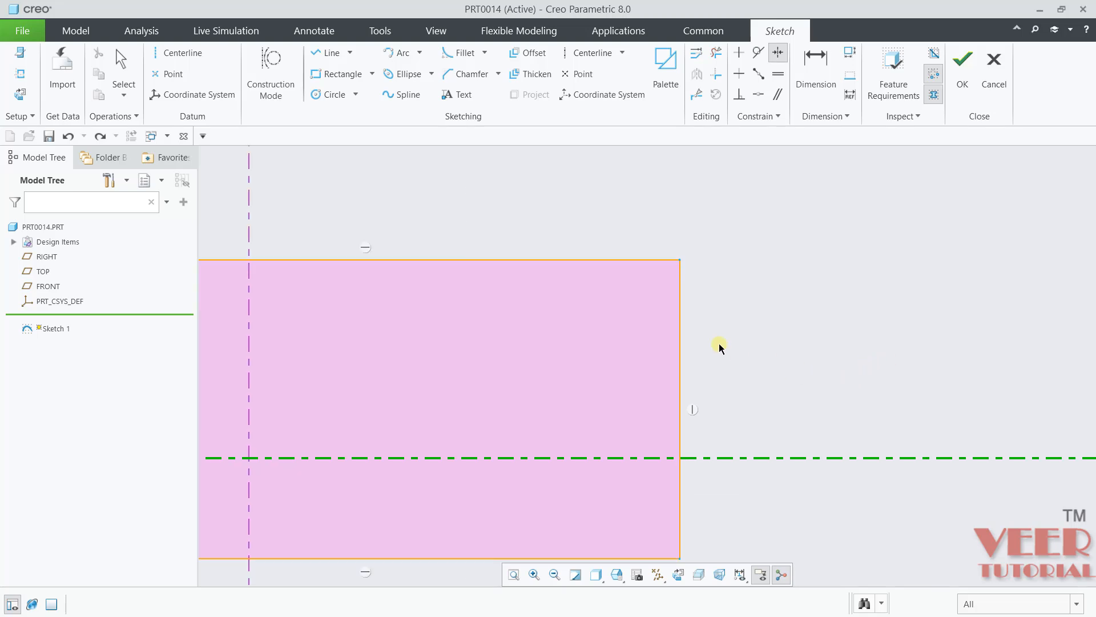
ctrl+click(679, 262)
scroll(679, 261, up, 3)
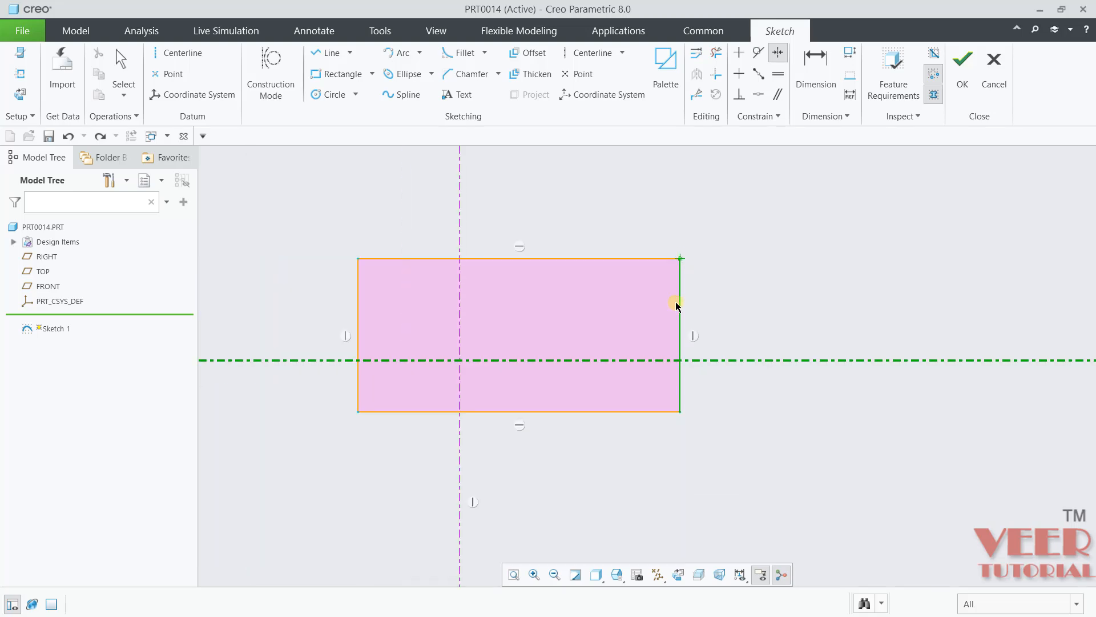
scroll(688, 423, down, 3)
scroll(663, 401, up, 4)
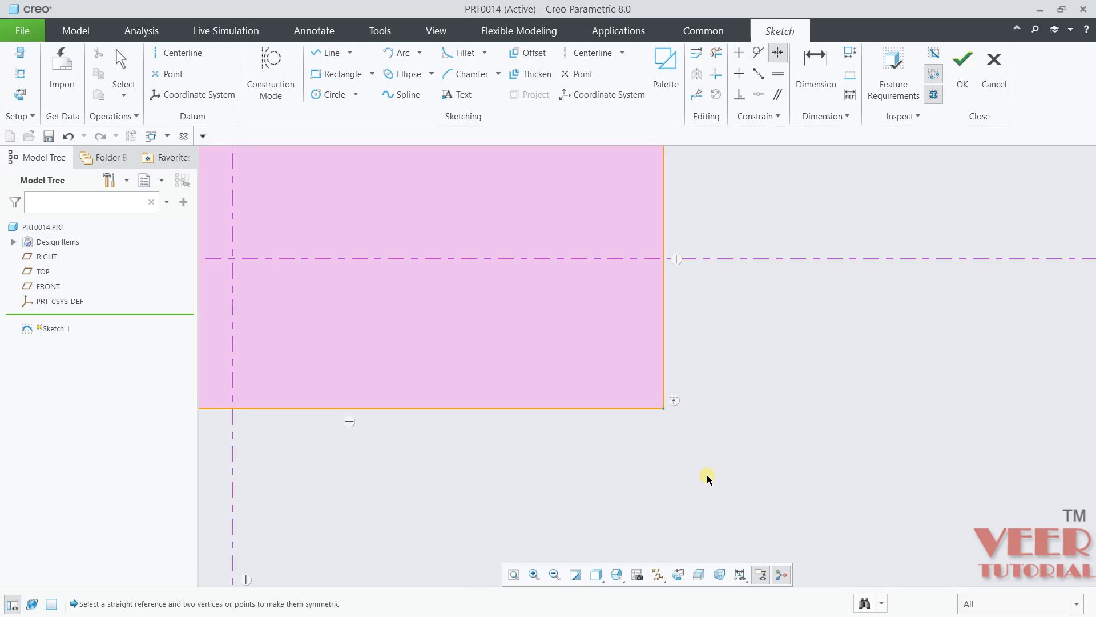
- Make the rectangle's upper-left and upper-right corners symmetric about the vertical centerline and end the constraint command
scroll(548, 417, down, 3)
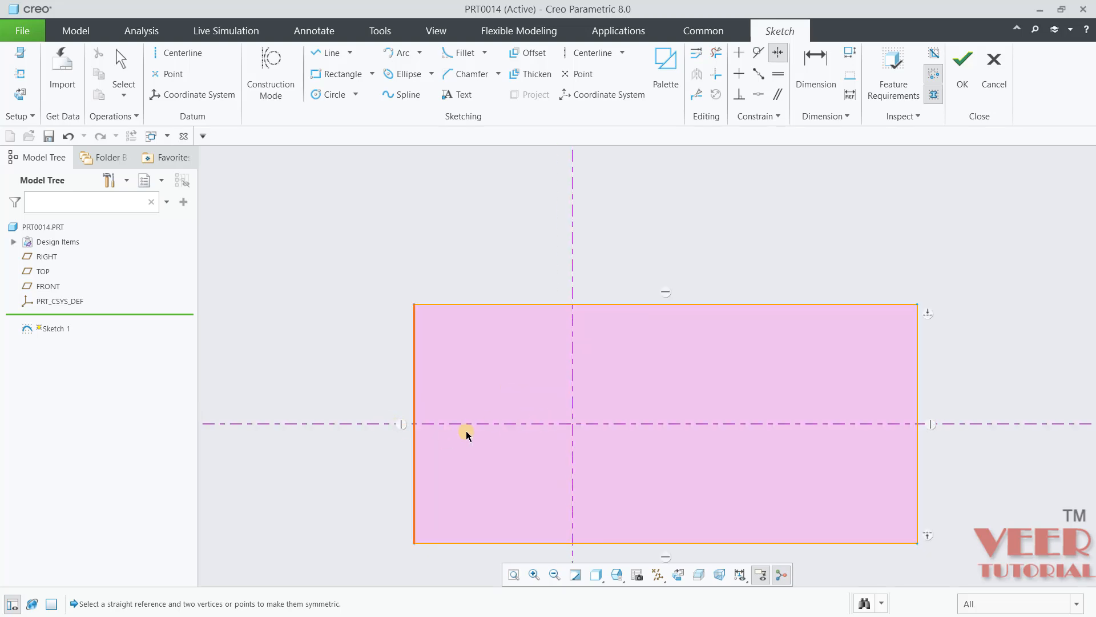
scroll(498, 432, up, 2)
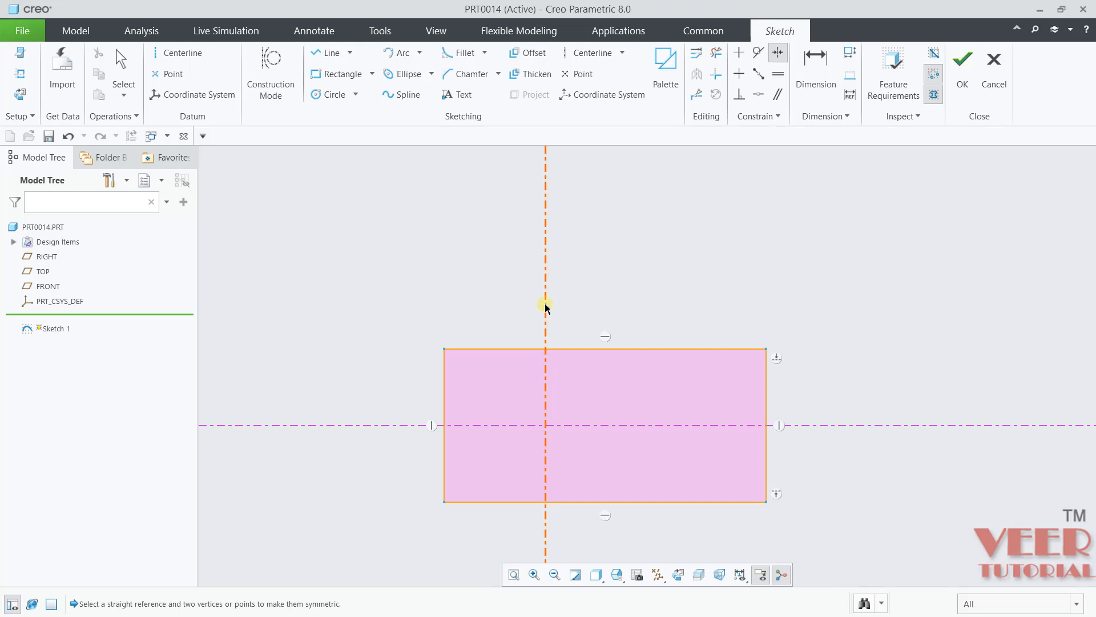
scroll(545, 302, down, 2)
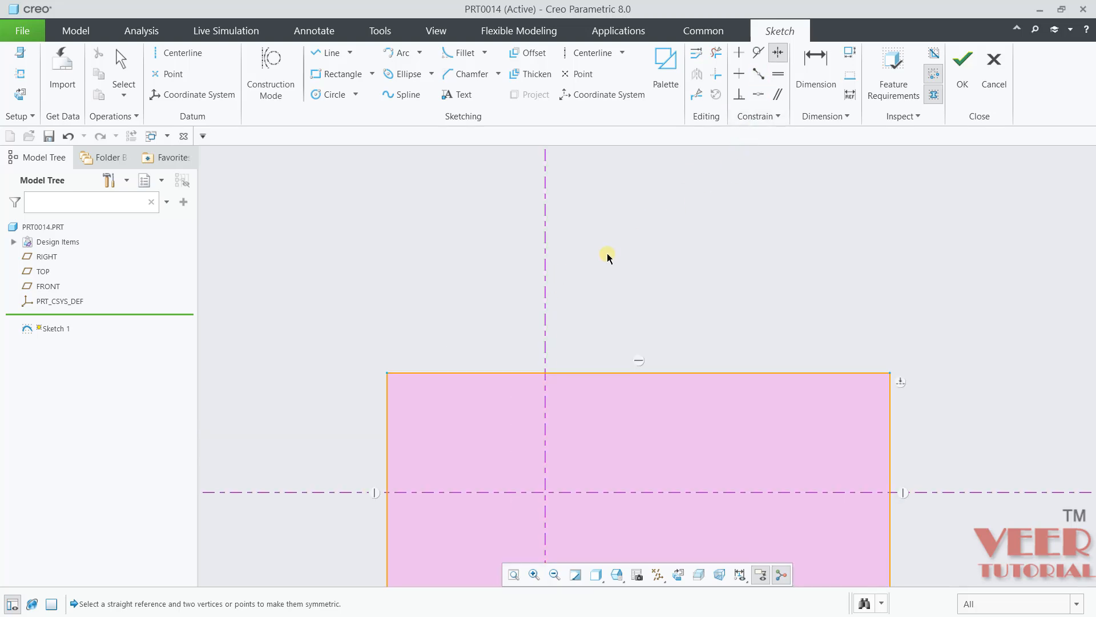
click(545, 269)
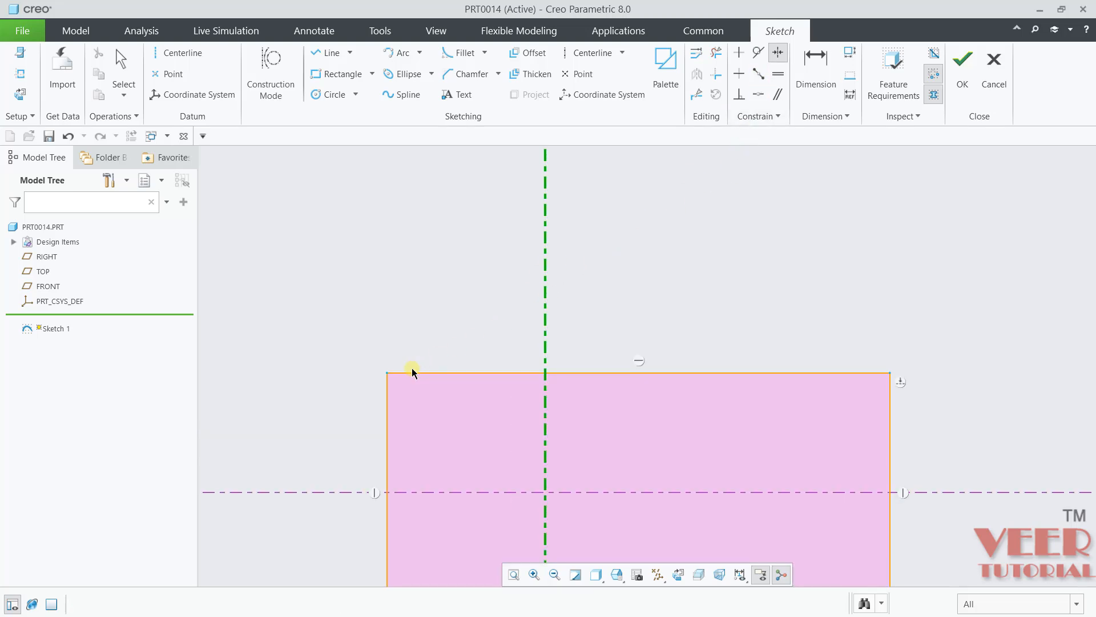
click(385, 374)
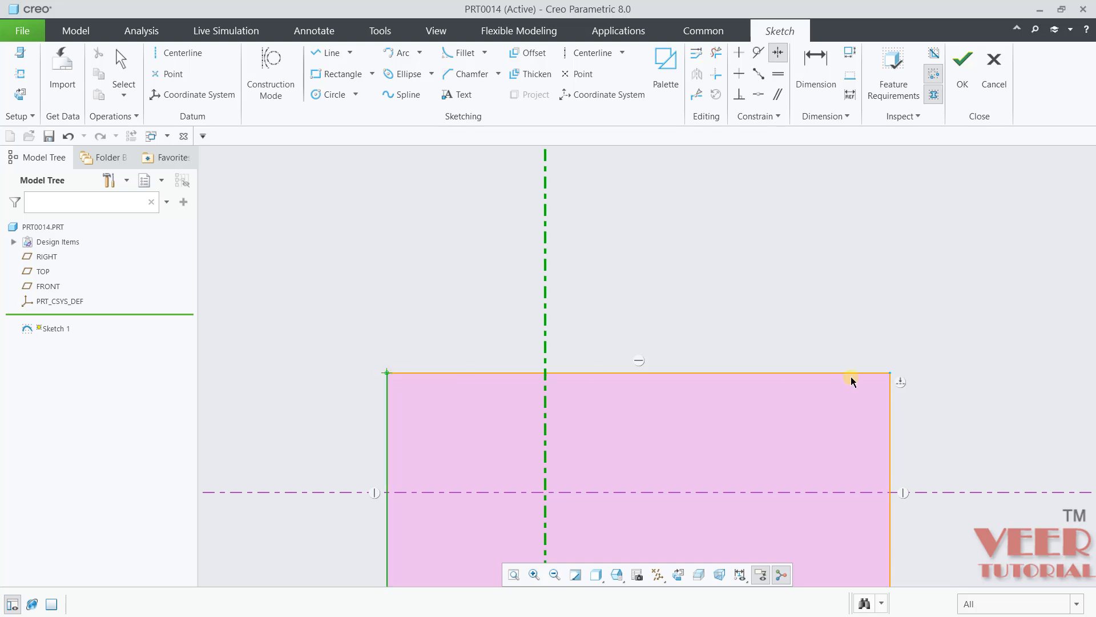
click(889, 371)
scroll(457, 315, down, 4)
scroll(497, 320, up, 3)
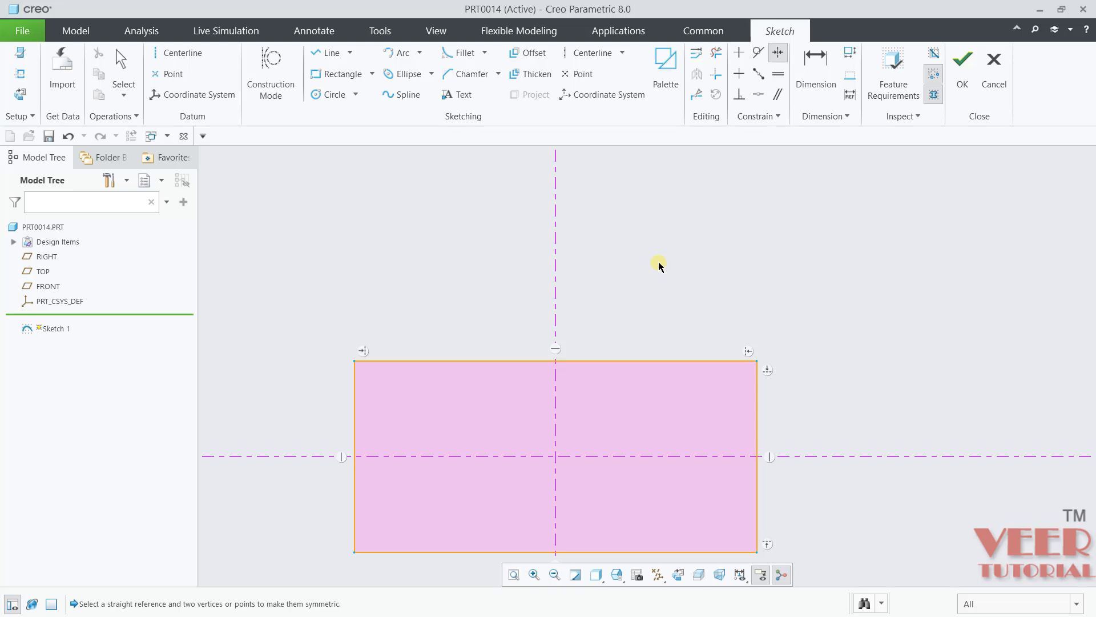
key(Escape)
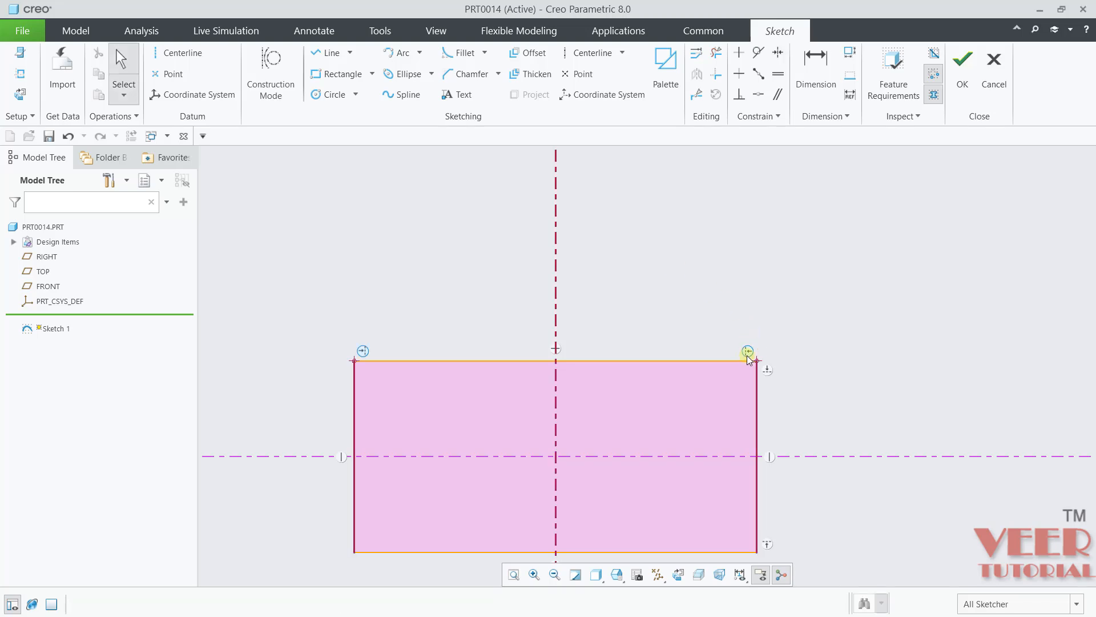